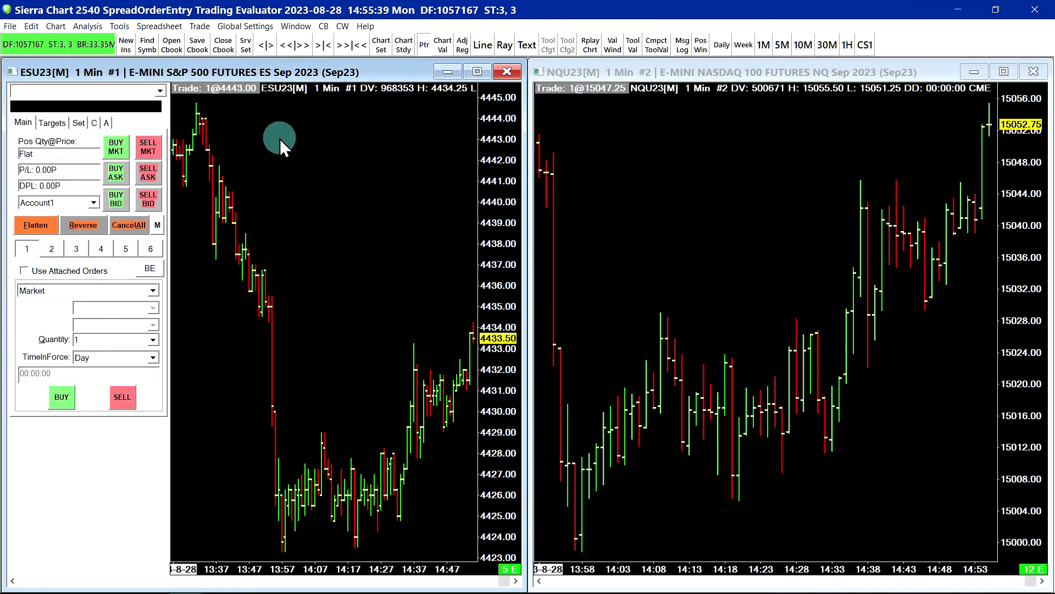
- Keep Trading Evaluator as the selected data and trade service in Global Settings
{"action": "left_click", "coordinate": [200, 26]}
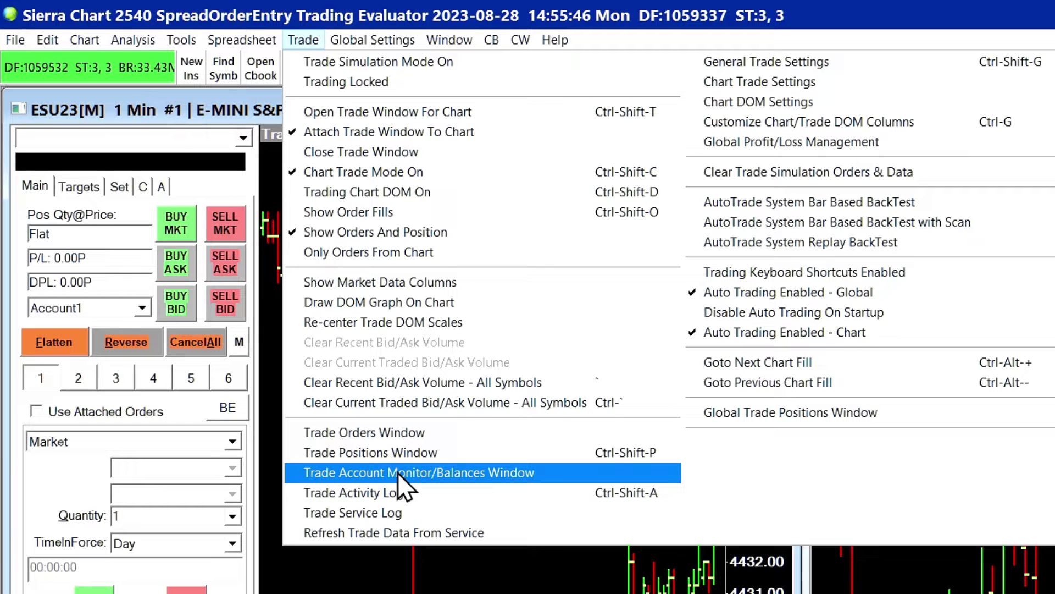
{"action": "left_click", "coordinate": [398, 473]}
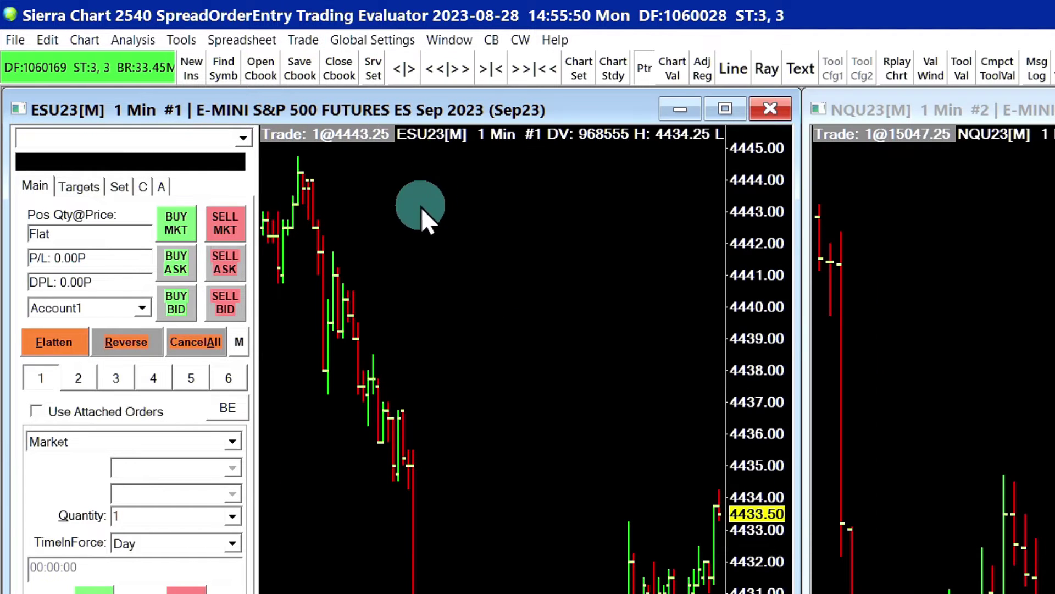
{"action": "left_click", "coordinate": [364, 38]}
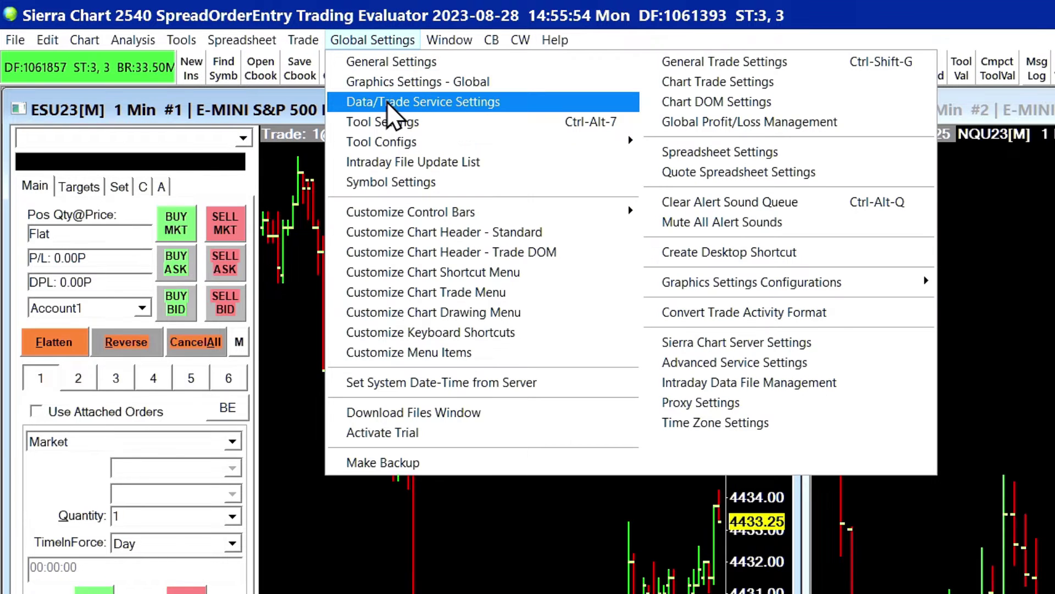
{"action": "left_click", "coordinate": [387, 101]}
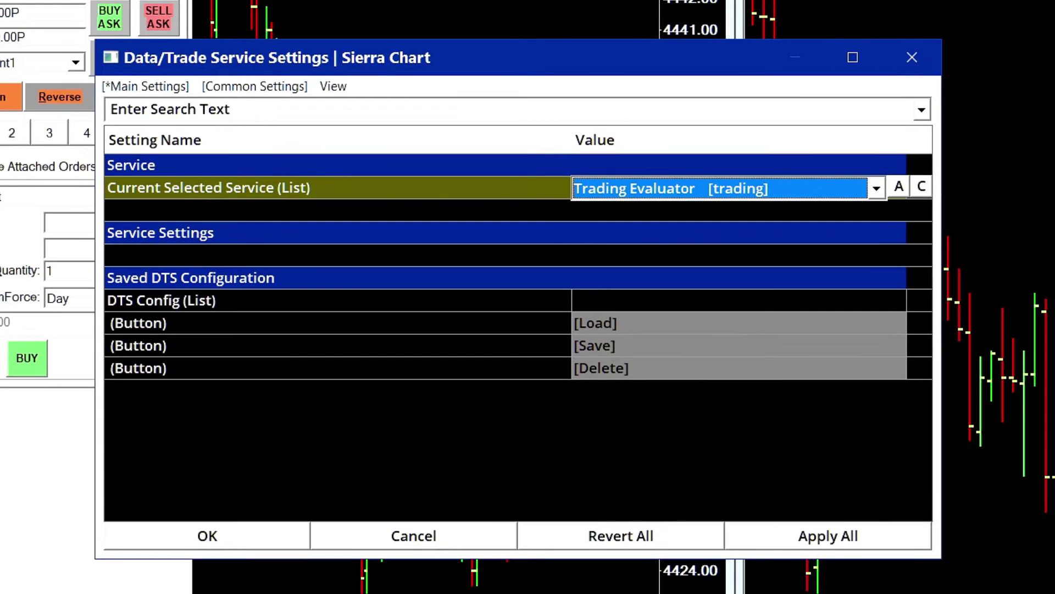
{"action": "left_click", "coordinate": [649, 187]}
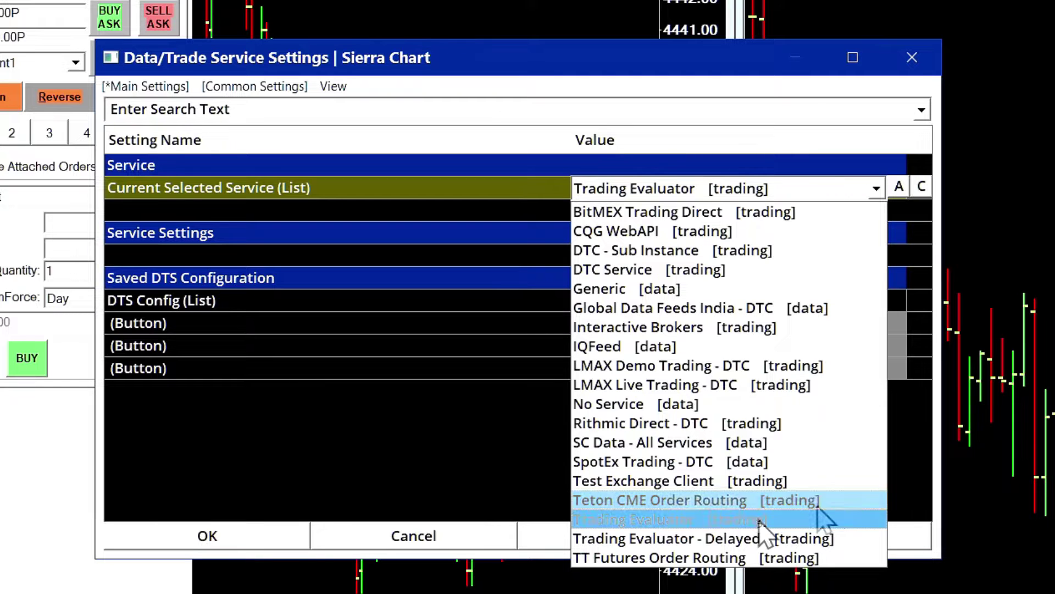
{"action": "left_click", "coordinate": [685, 526]}
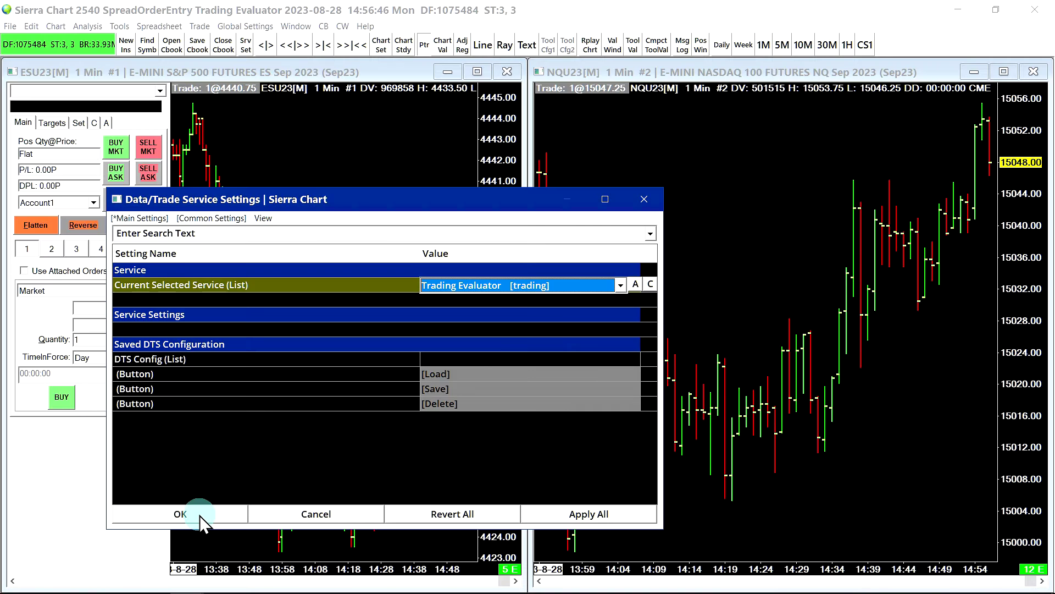
{"action": "left_click", "coordinate": [237, 542]}
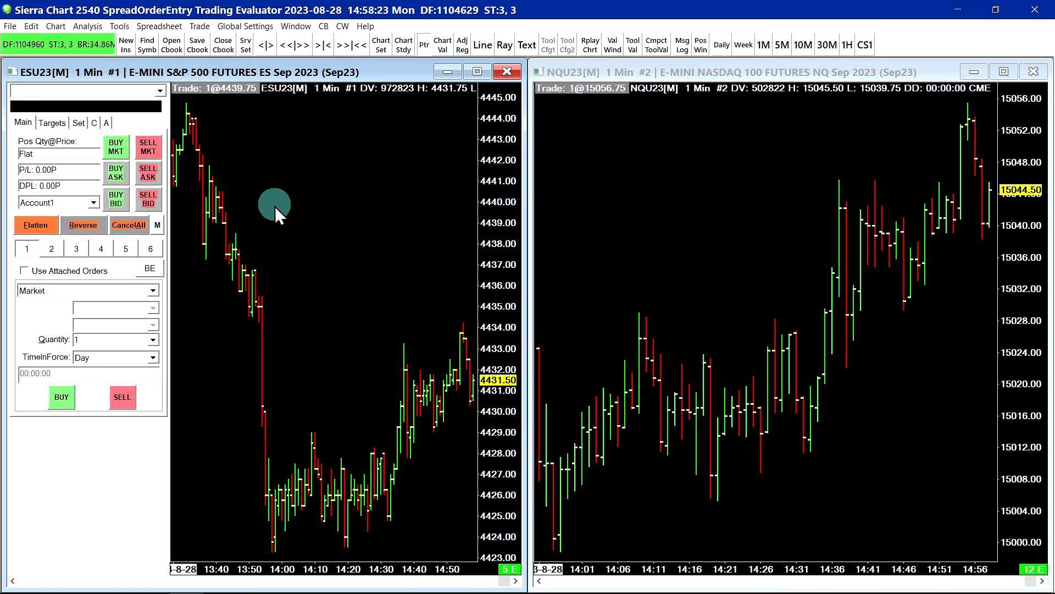
- Open the Trade Account Monitor showing the Tester and Account1 accounts
{"action": "left_click", "coordinate": [201, 26]}
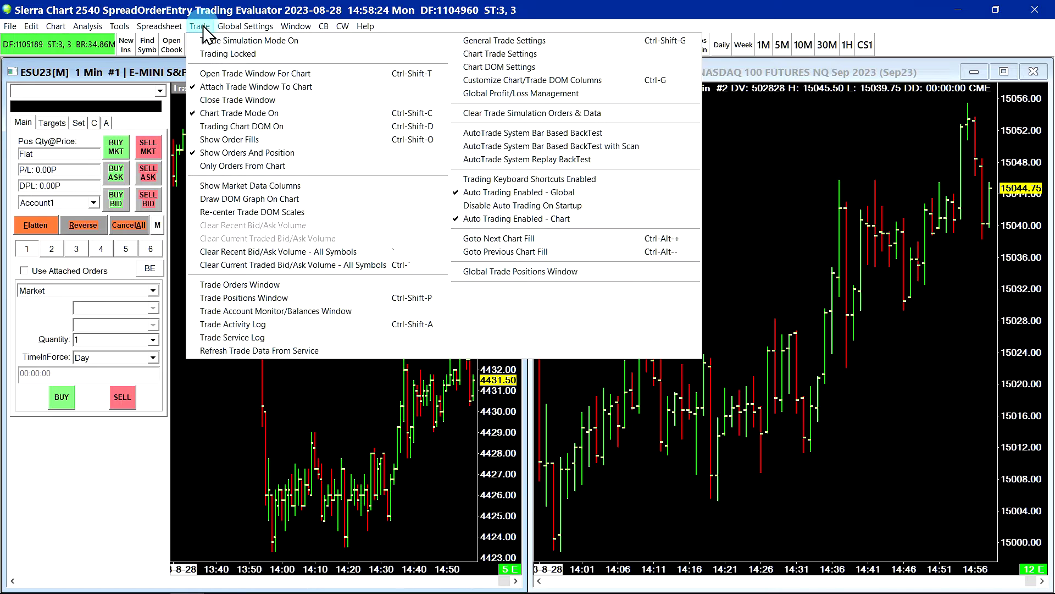
{"action": "left_click", "coordinate": [313, 310]}
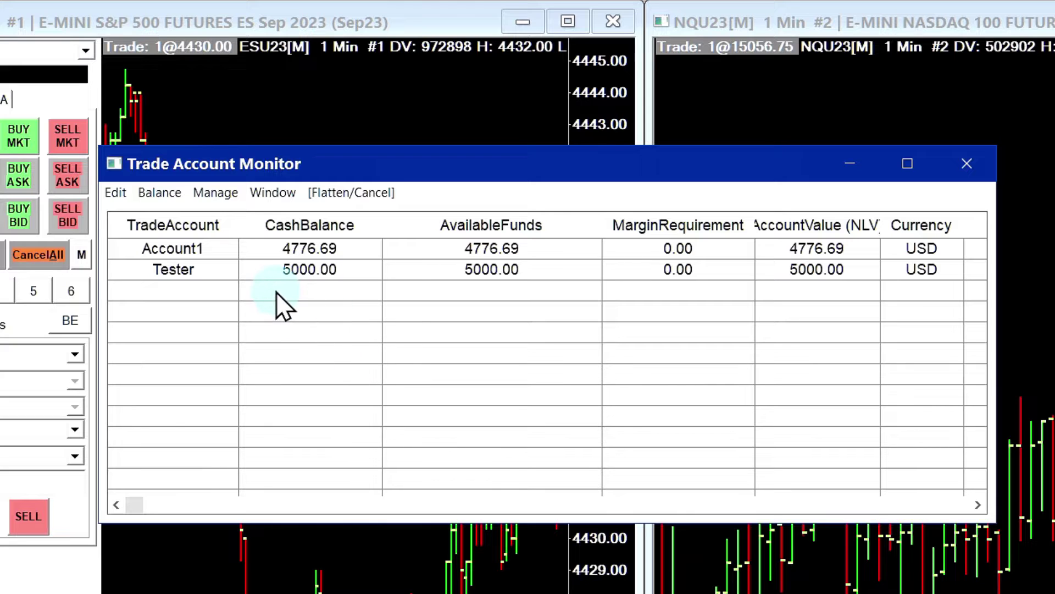
{"action": "left_click", "coordinate": [236, 266]}
{"action": "left_click", "coordinate": [252, 251]}
{"action": "left_click", "coordinate": [364, 457]}
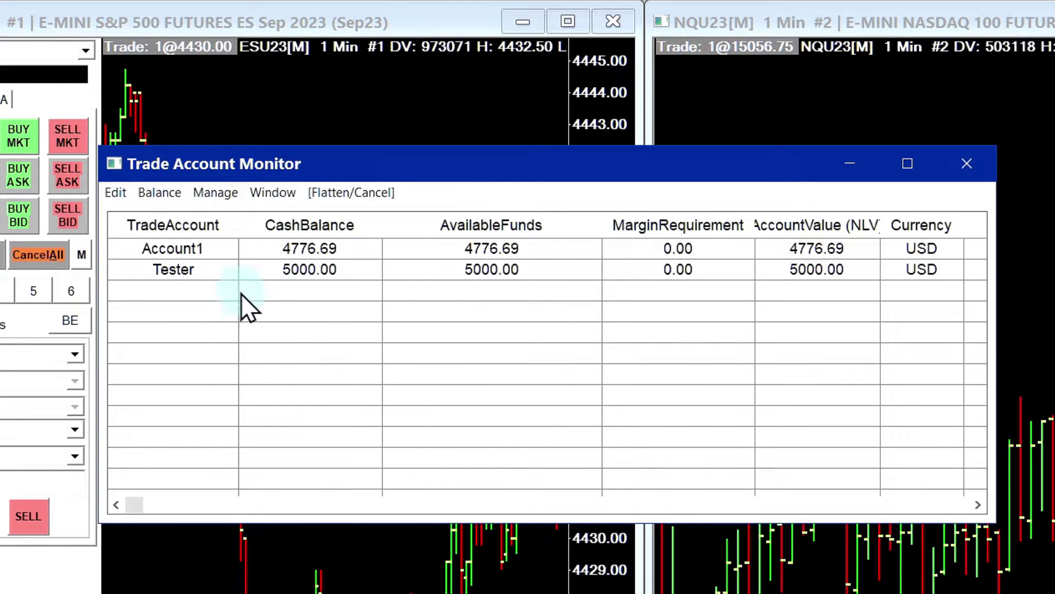
- Create a new trade account named Video1 after 'Account 1' is rejected as invalid
{"action": "left_click", "coordinate": [221, 190]}
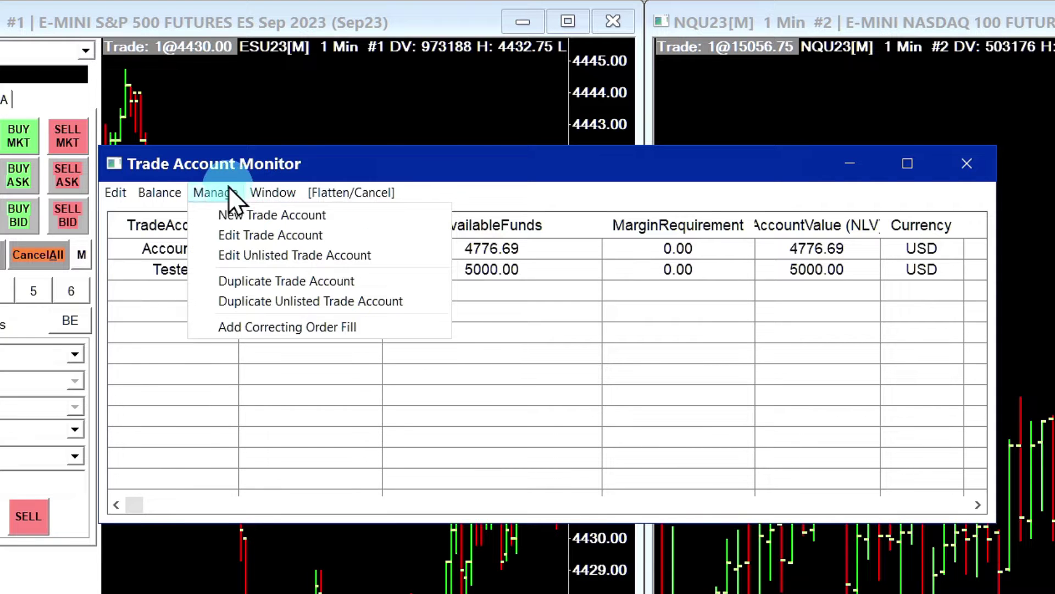
{"action": "left_click", "coordinate": [341, 218]}
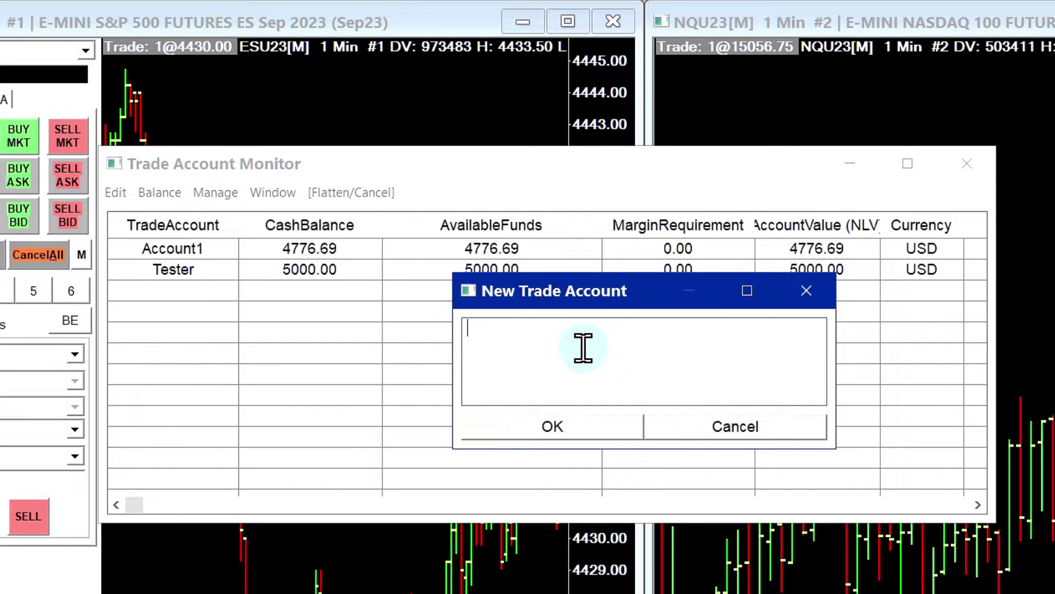
{"action": "type", "text": "Account 1"}
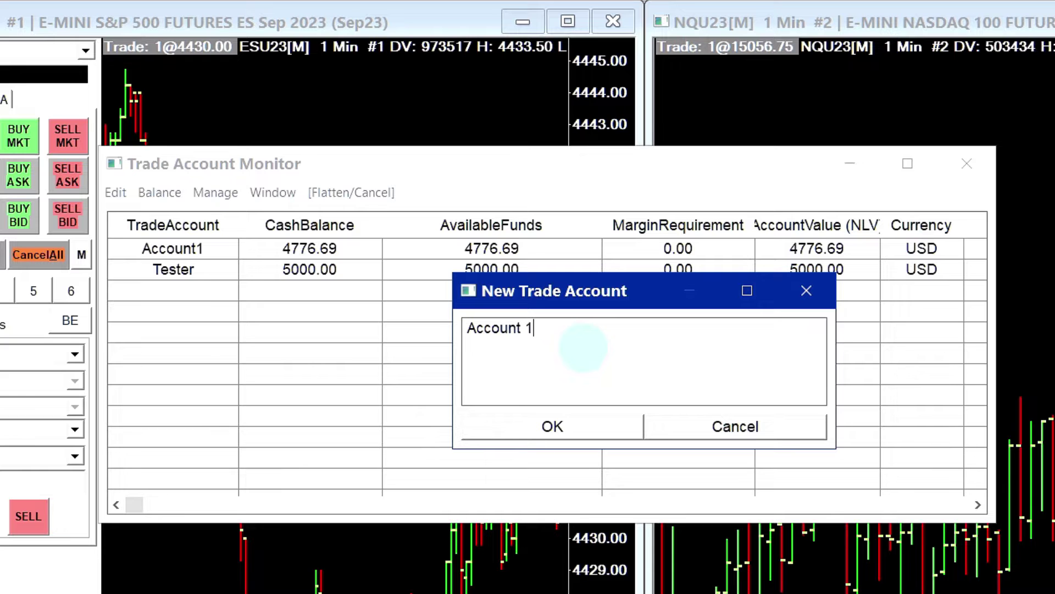
{"action": "left_click", "coordinate": [576, 423]}
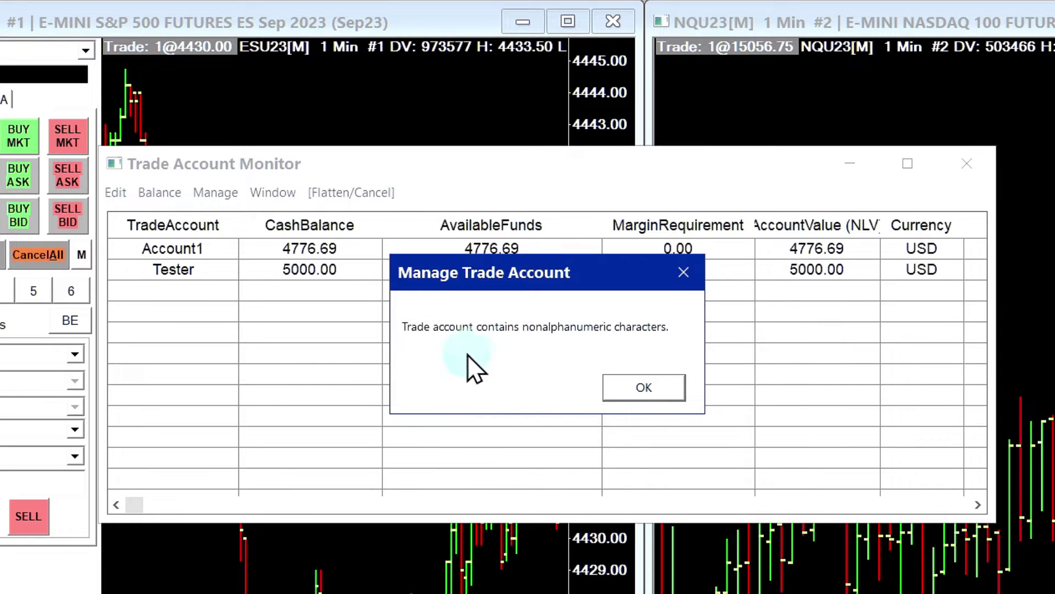
{"action": "left_click", "coordinate": [657, 390]}
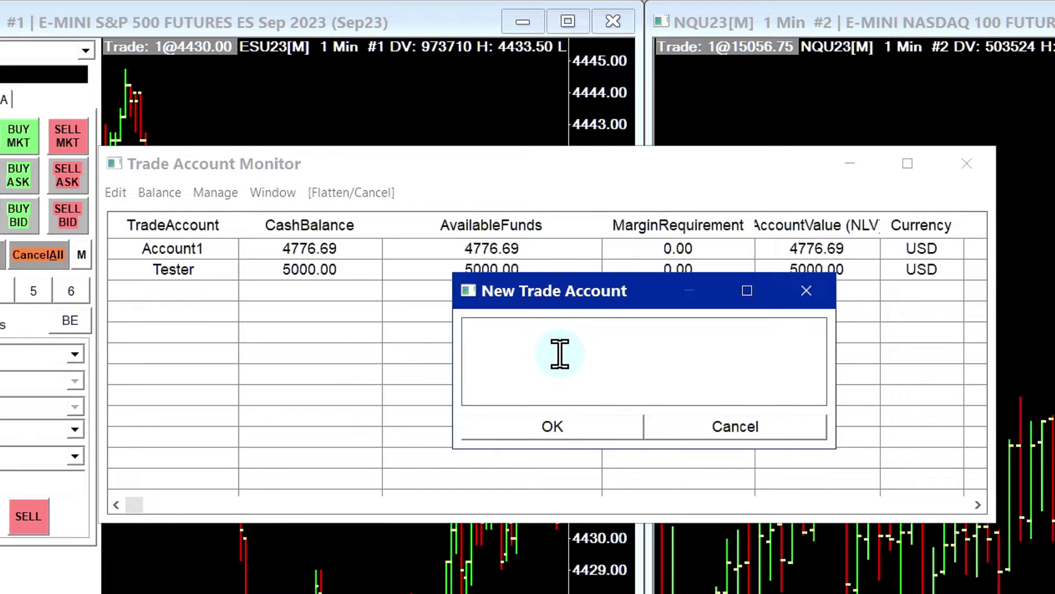
{"action": "type", "text": "Video1"}
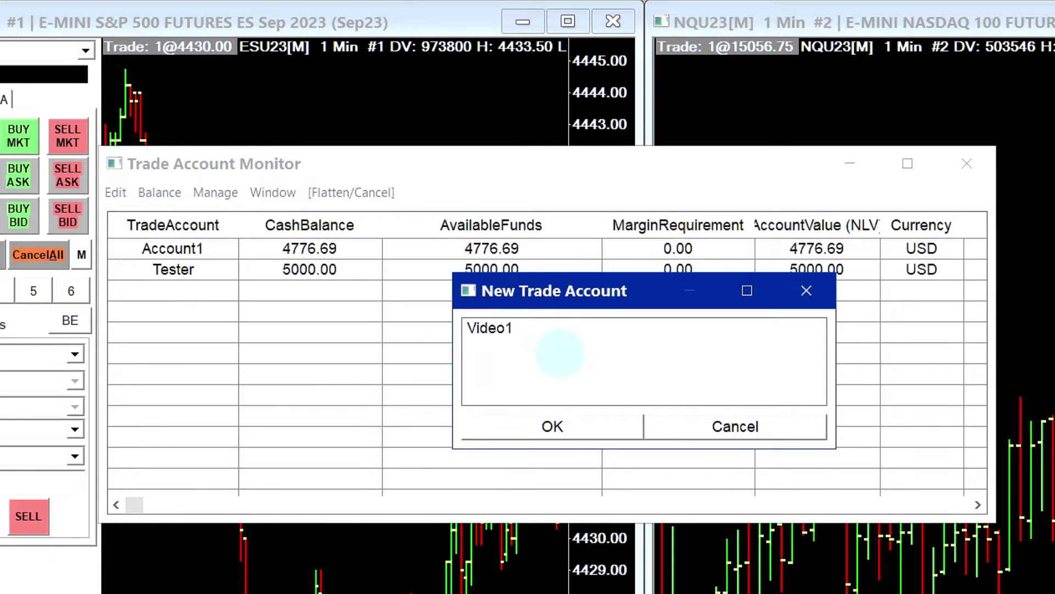
{"action": "left_click", "coordinate": [556, 433]}
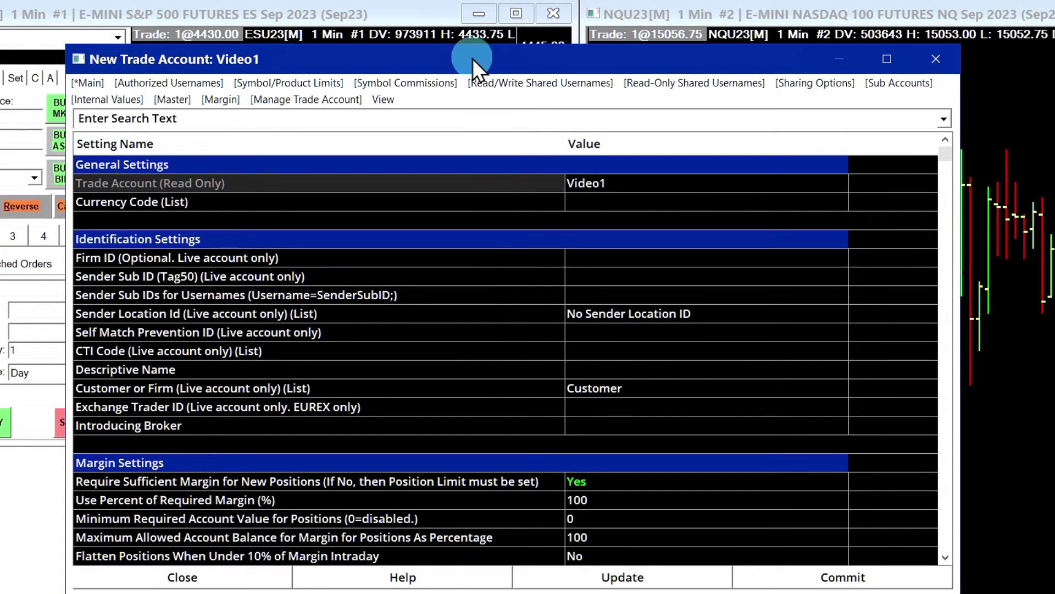
- Set Video1's Currency Code to USD and commit the account settings
{"action": "left_click_drag", "start_coordinate": [473, 59], "coordinate": [333, 61]}
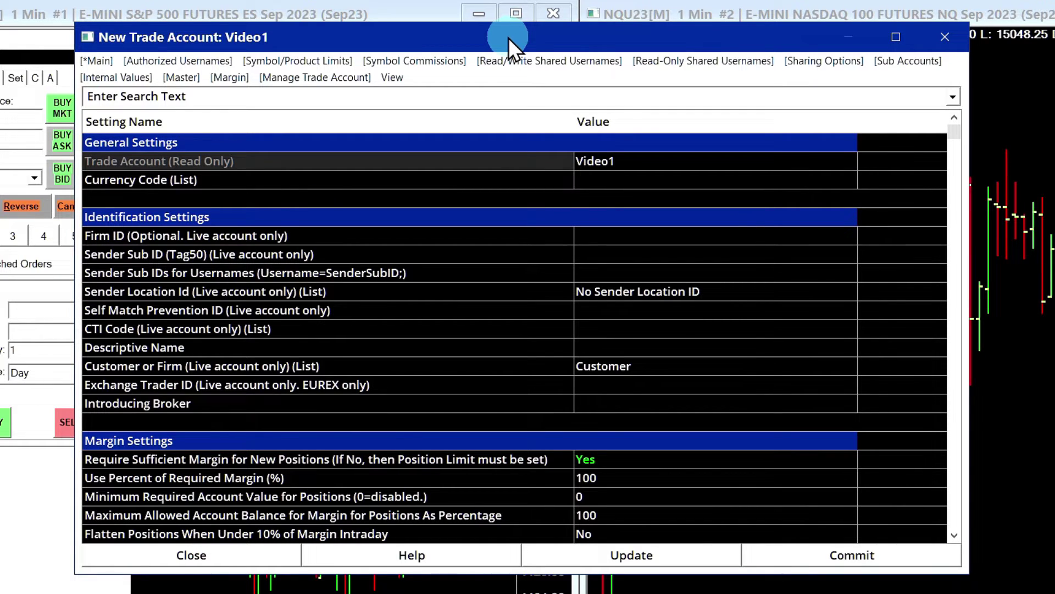
{"action": "left_click", "coordinate": [821, 556]}
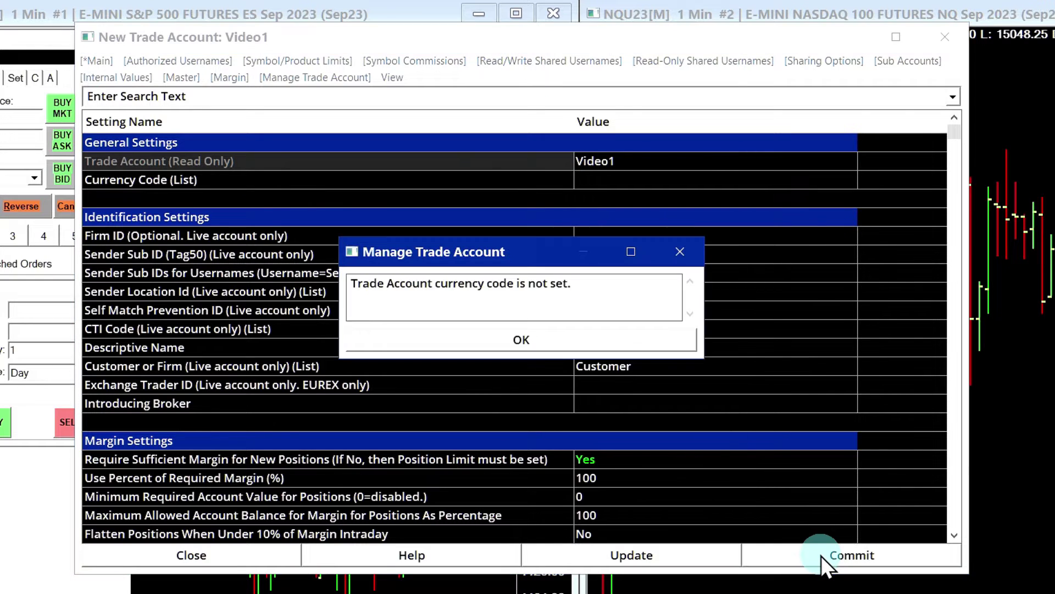
{"action": "left_click", "coordinate": [503, 335]}
{"action": "left_click", "coordinate": [606, 177]}
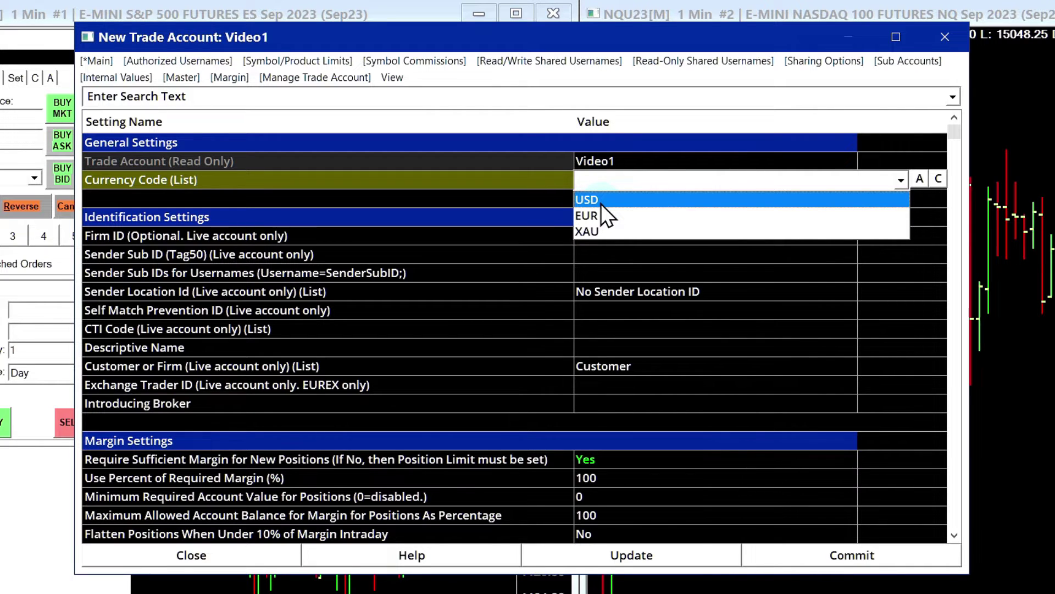
{"action": "left_click", "coordinate": [605, 202]}
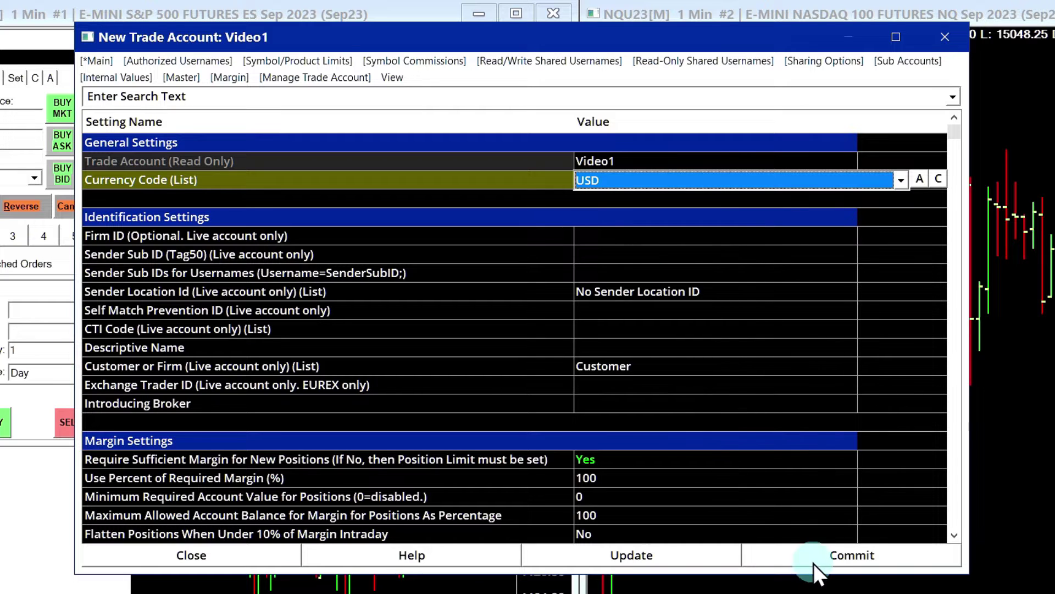
{"action": "left_click", "coordinate": [823, 551]}
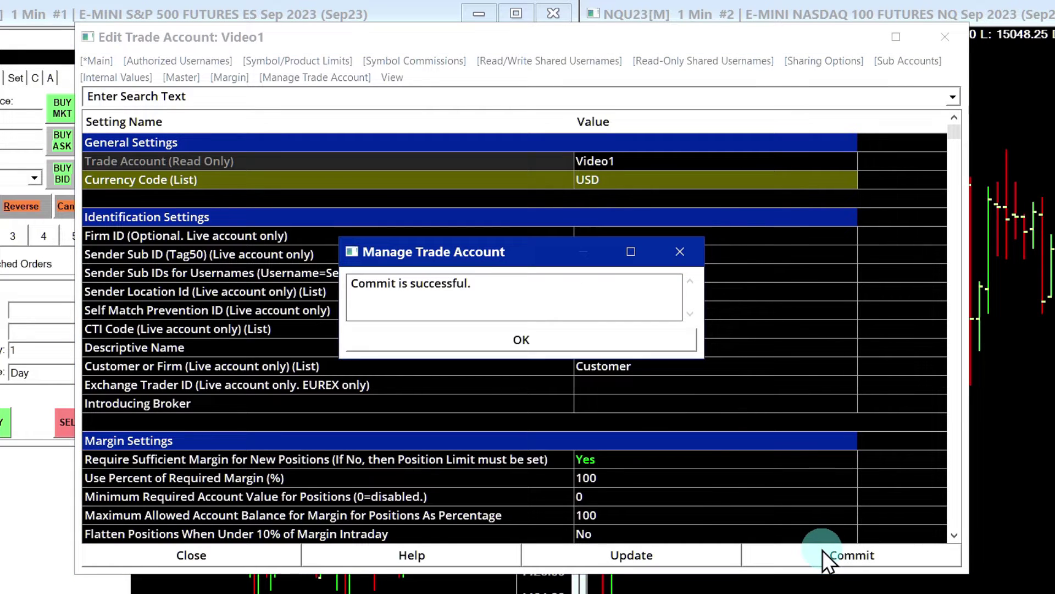
{"action": "left_click", "coordinate": [528, 339]}
- Apply a 2000 balance adjustment to the Video1 account
{"action": "left_click", "coordinate": [232, 555]}
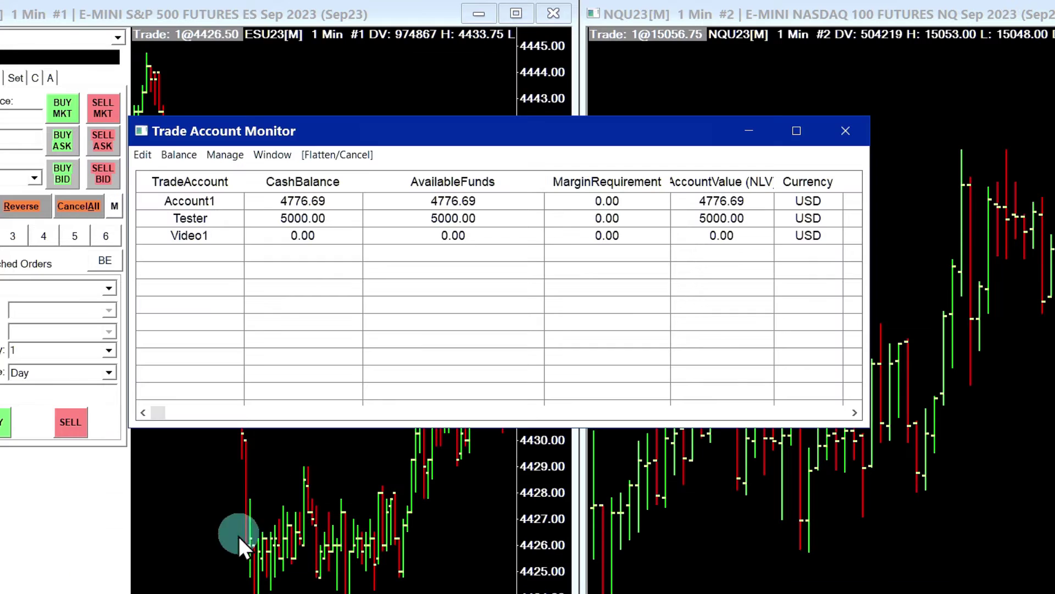
{"action": "left_click", "coordinate": [226, 235]}
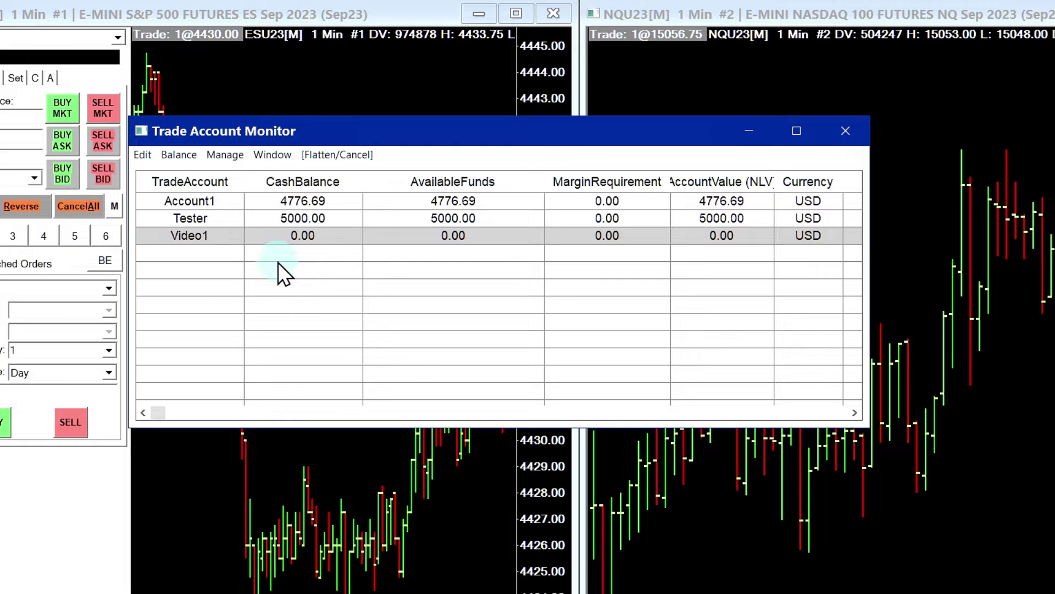
{"action": "left_click", "coordinate": [197, 234]}
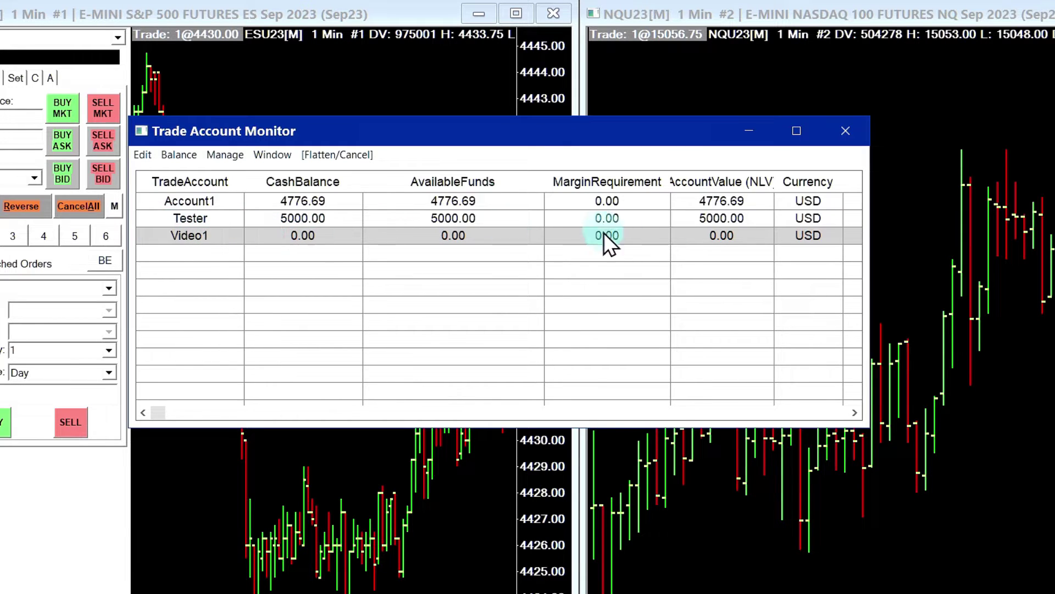
{"action": "left_click", "coordinate": [178, 155]}
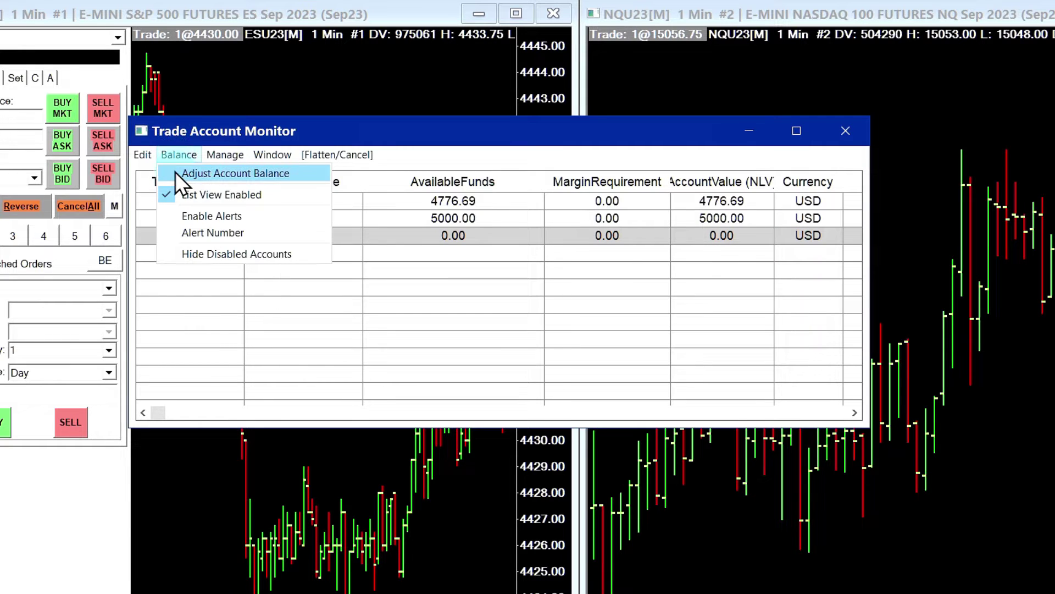
{"action": "left_click", "coordinate": [174, 170]}
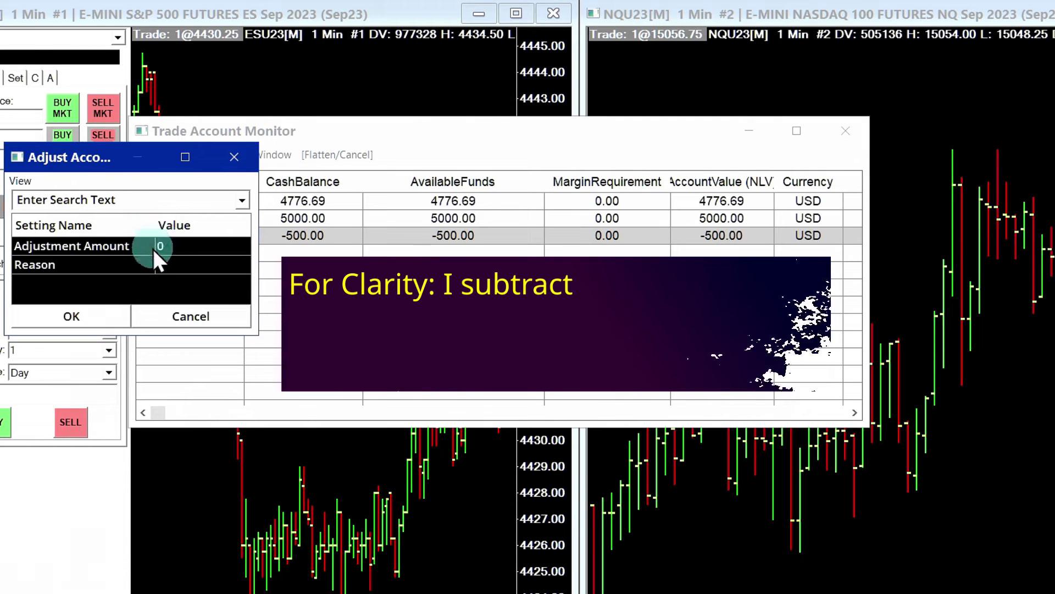
{"action": "left_click", "coordinate": [182, 245]}
{"action": "type", "text": "2000"}
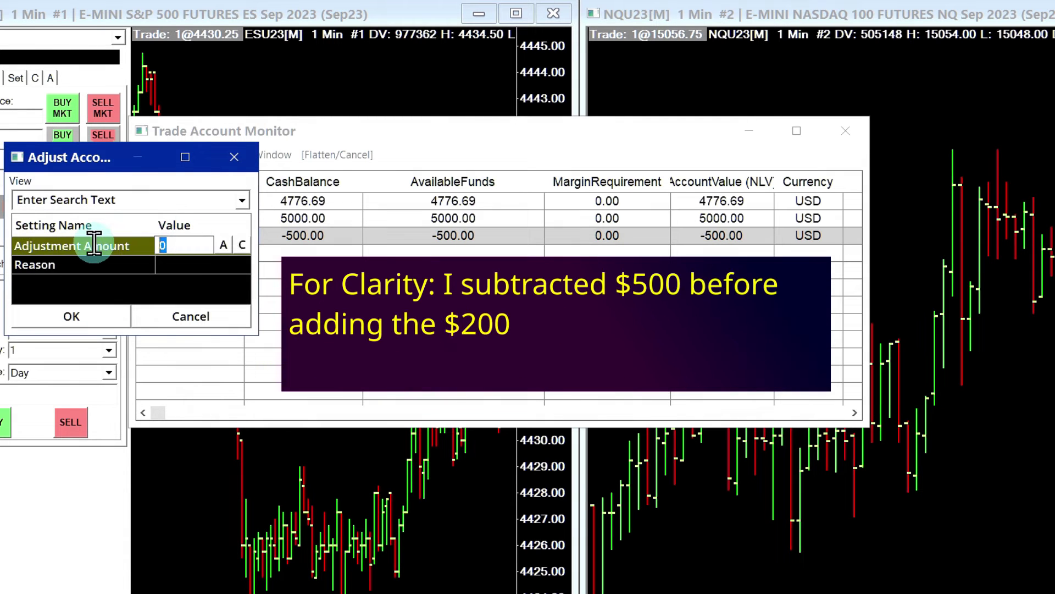
{"action": "left_click", "coordinate": [88, 318]}
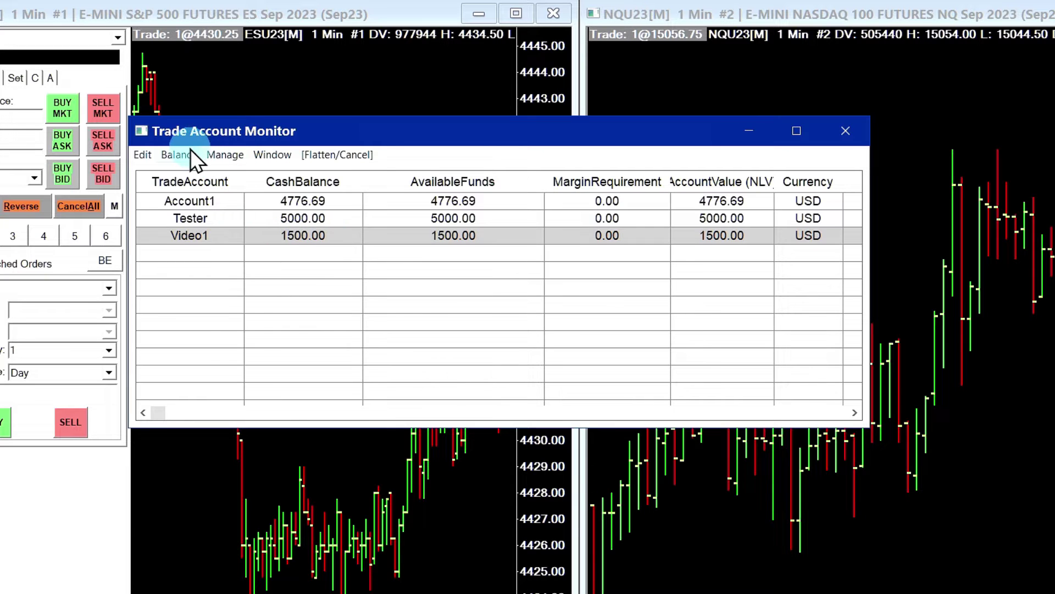
- Open the Edit Trade Account settings for the selected Video1 account
{"action": "left_click", "coordinate": [233, 154]}
{"action": "left_click", "coordinate": [233, 154]}
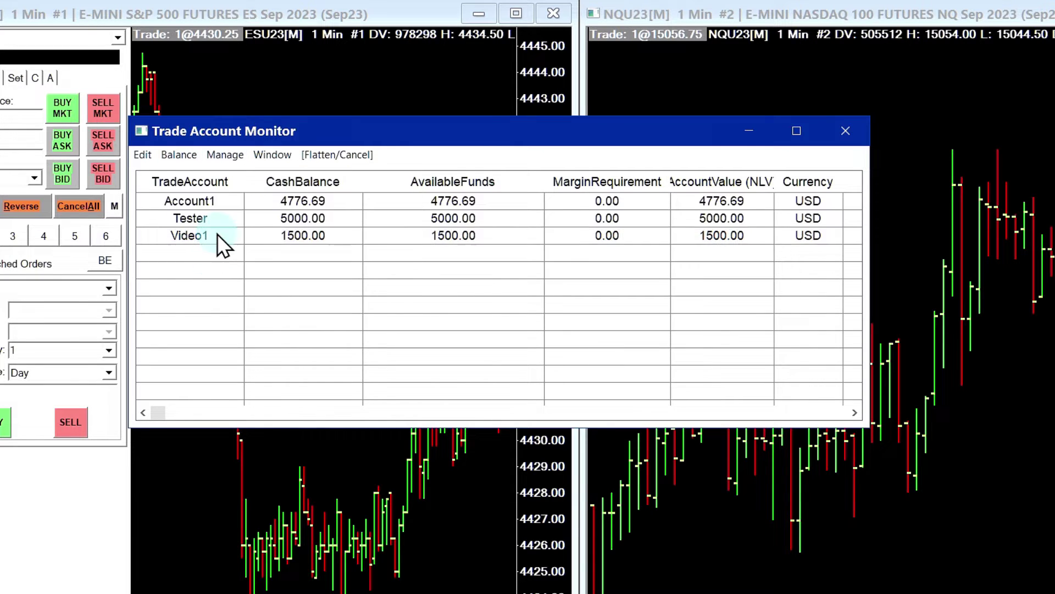
{"action": "left_click", "coordinate": [268, 233]}
{"action": "left_click", "coordinate": [236, 153]}
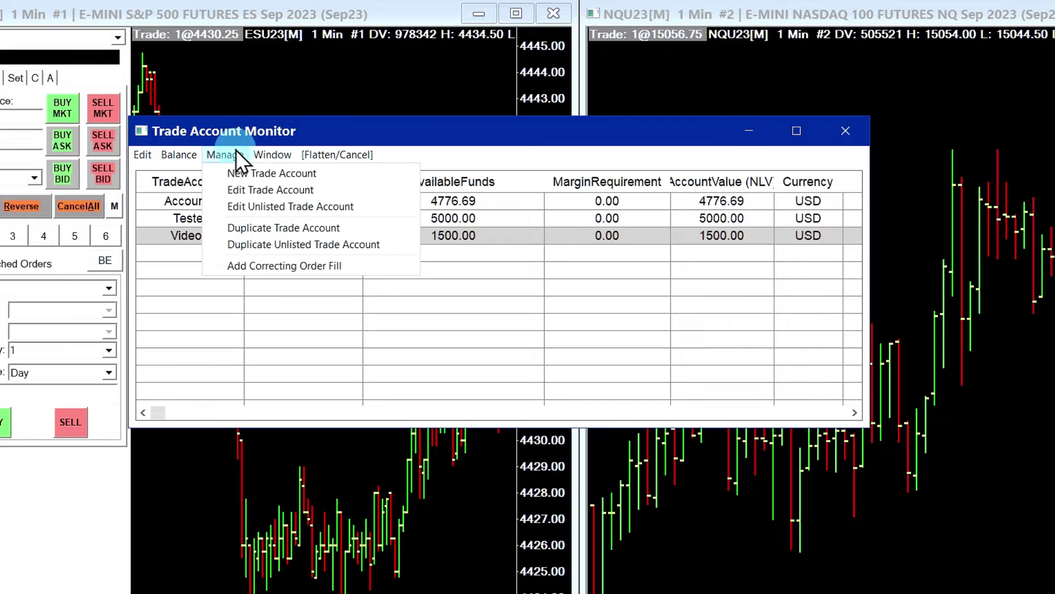
{"action": "left_click", "coordinate": [325, 189]}
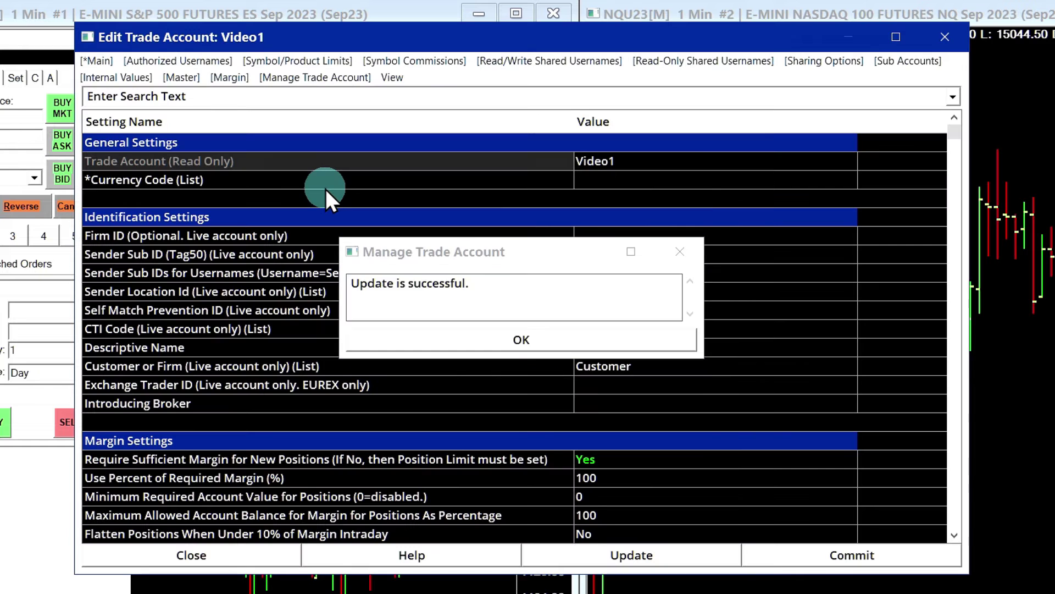
{"action": "left_click", "coordinate": [535, 437]}
- Look over the Require Sufficient Margin and required margin percentage settings
{"action": "left_click", "coordinate": [374, 466]}
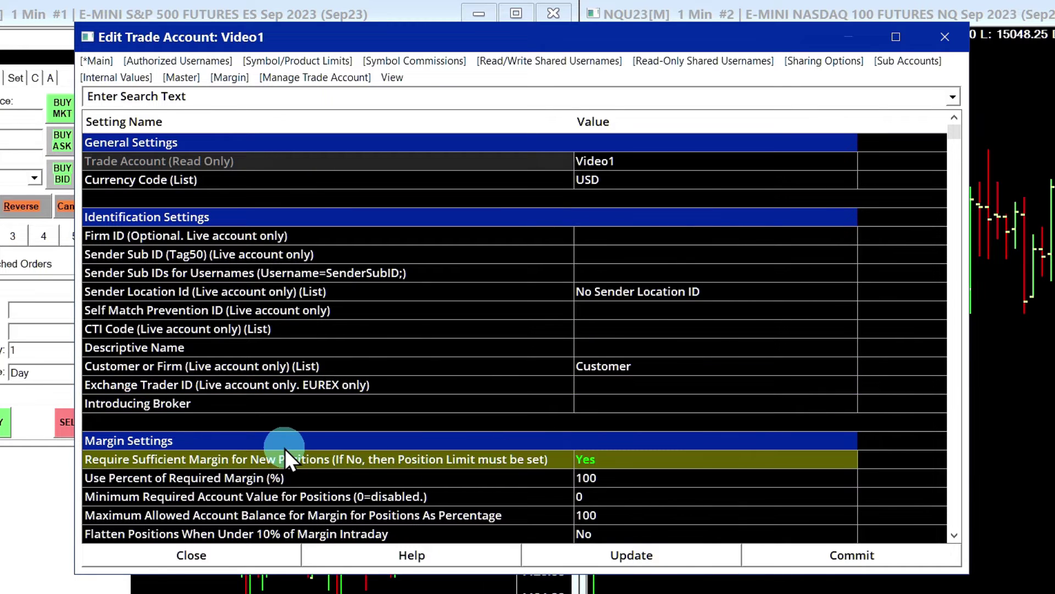
{"action": "key", "text": "Down"}
{"action": "left_click", "coordinate": [957, 220]}
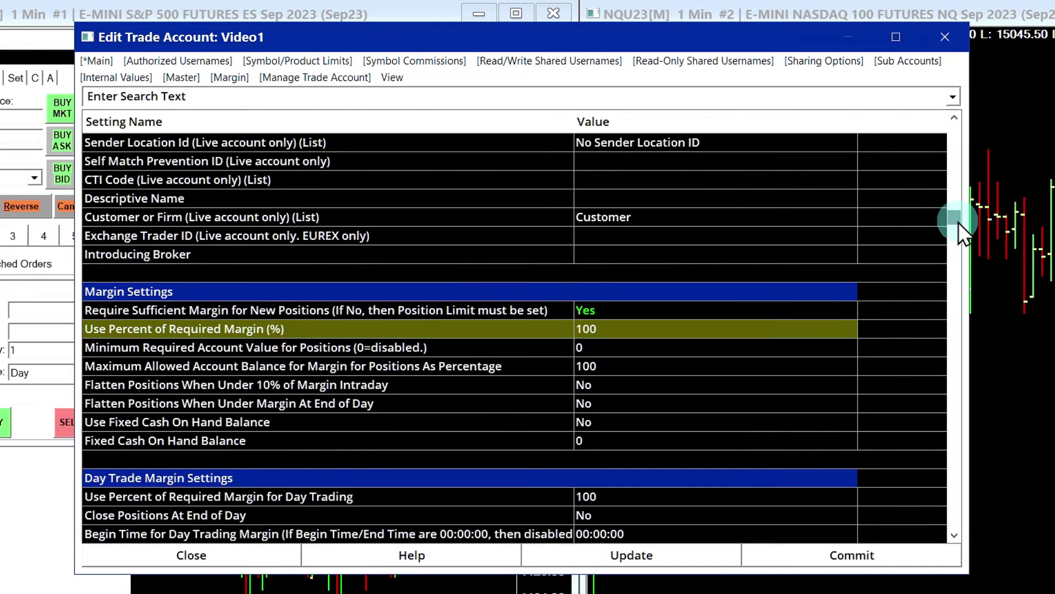
{"action": "left_click", "coordinate": [347, 295]}
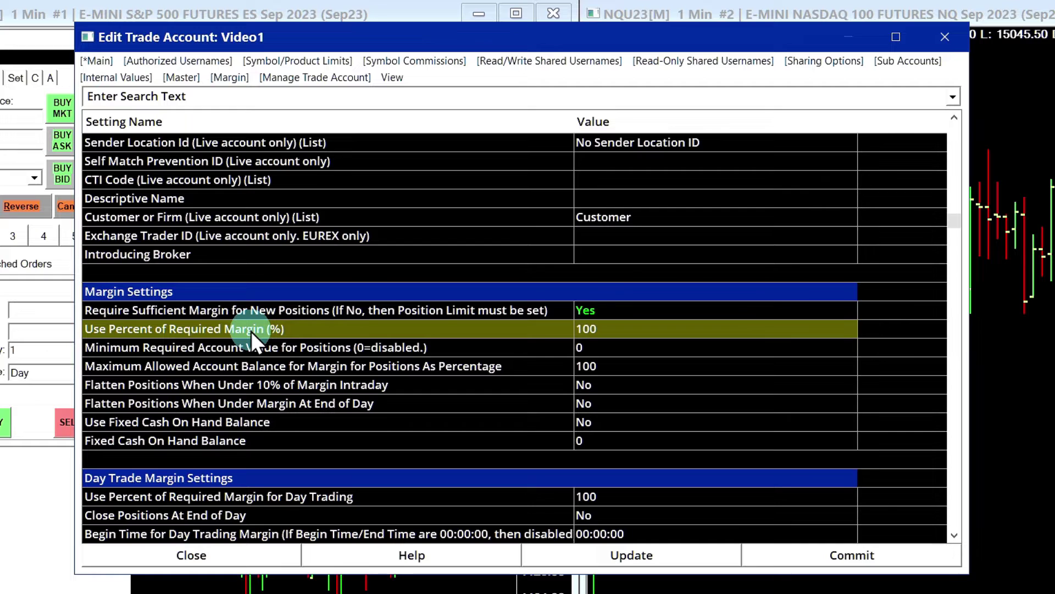
{"action": "left_click", "coordinate": [600, 328]}
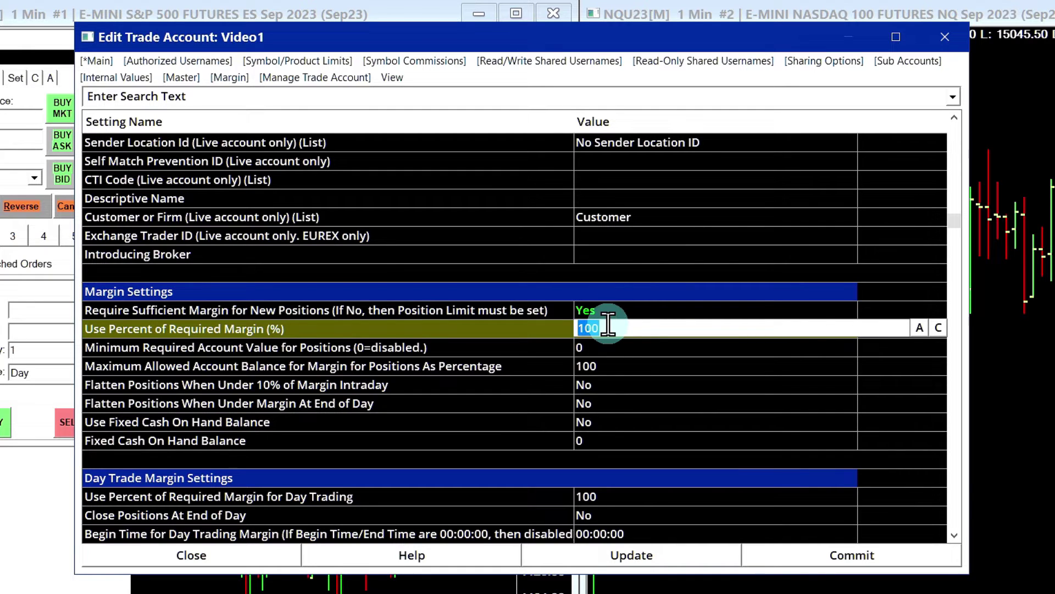
{"action": "left_click", "coordinate": [673, 329]}
{"action": "left_click_drag", "start_coordinate": [287, 44], "coordinate": [342, 44]}
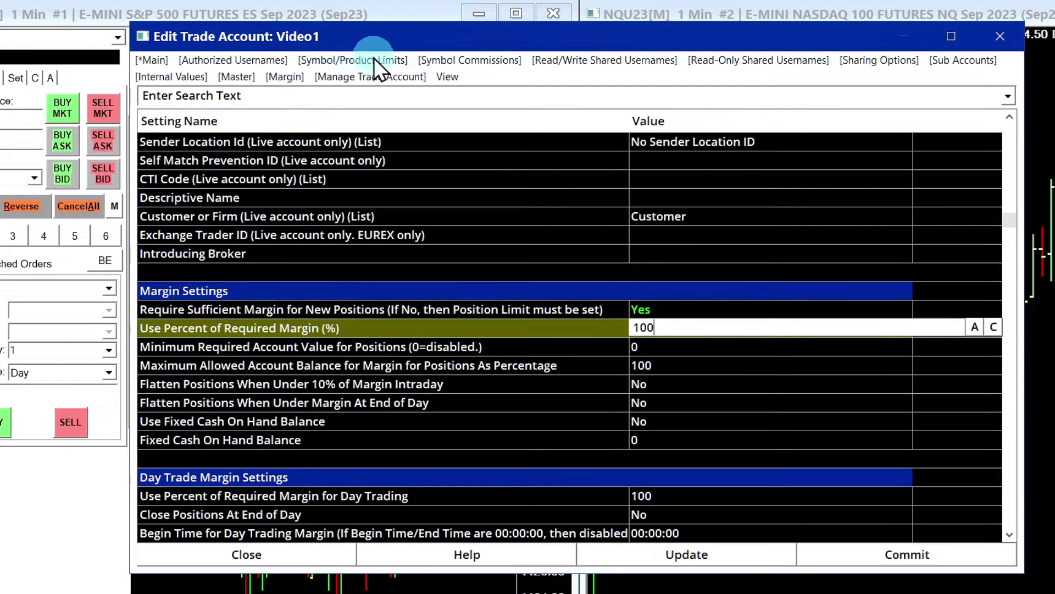
- Review the existing ALL_SYMBOLS entry on the Symbol/Product Limits page
{"action": "left_click", "coordinate": [352, 61]}
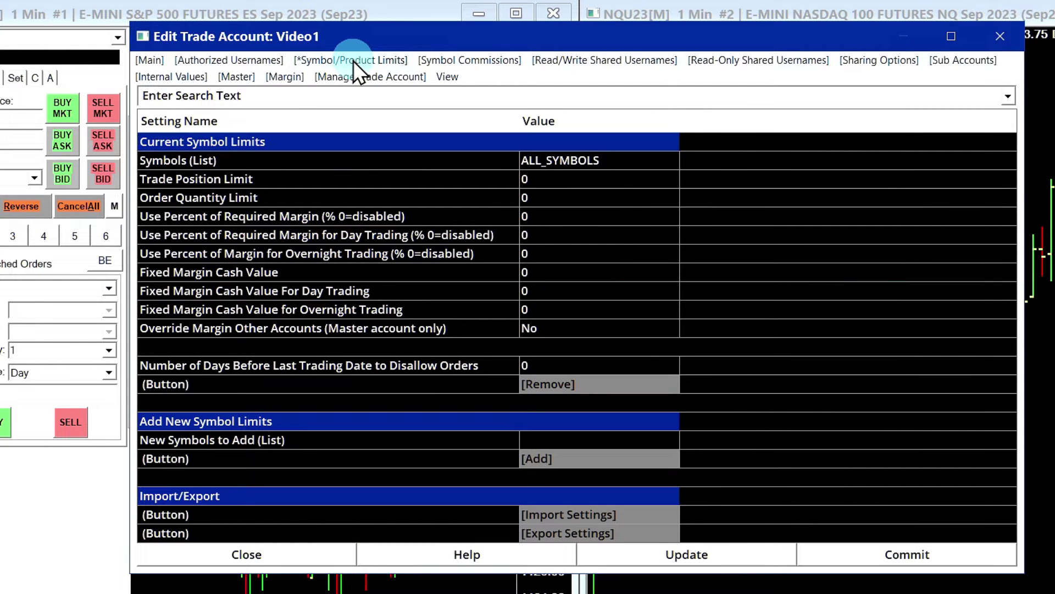
{"action": "left_click", "coordinate": [569, 159]}
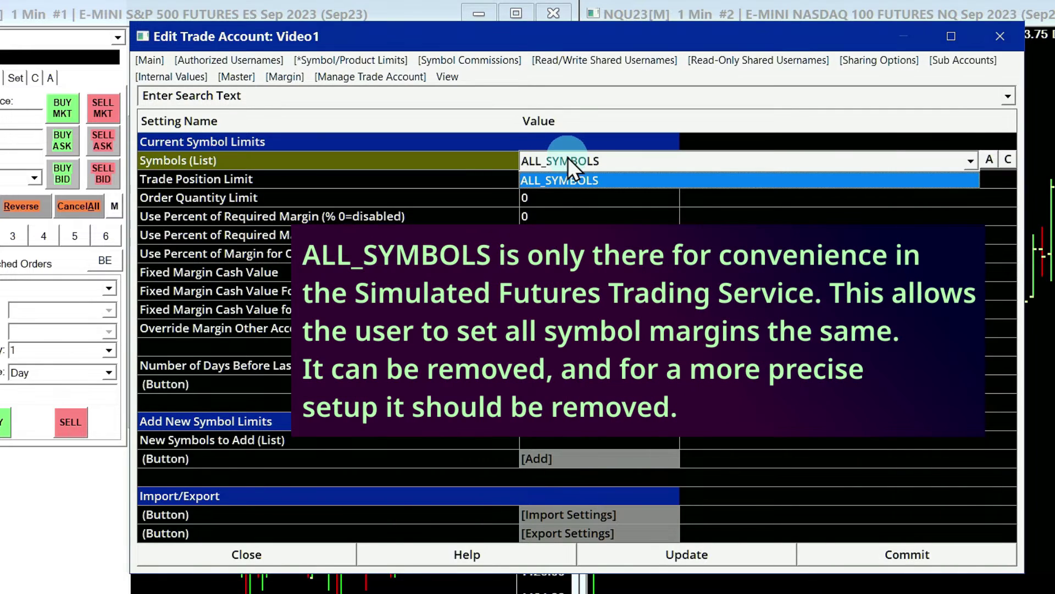
{"action": "left_click", "coordinate": [568, 160]}
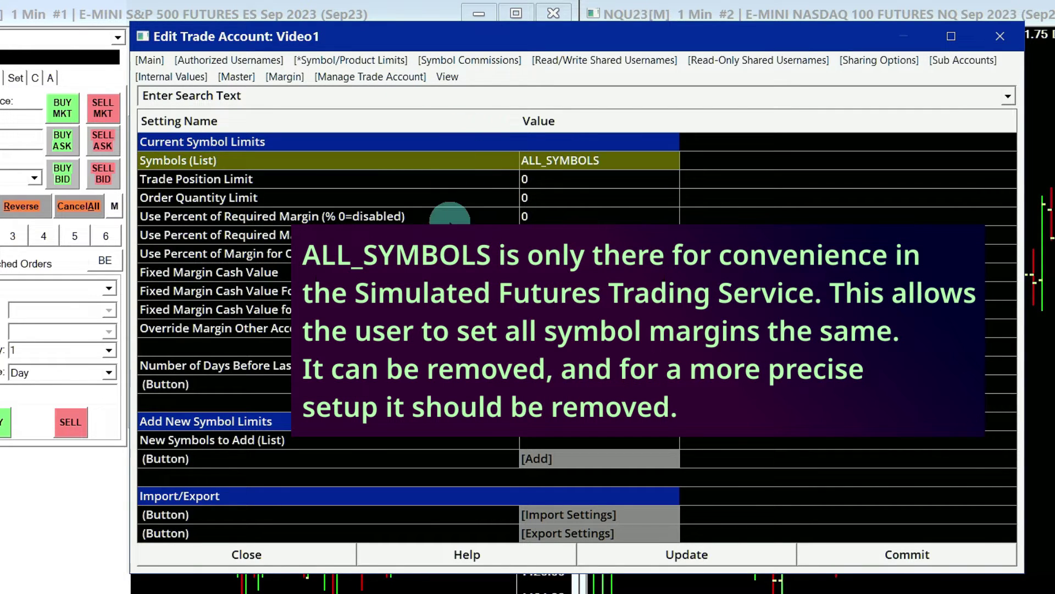
{"action": "left_click", "coordinate": [264, 199]}
{"action": "left_click", "coordinate": [270, 180]}
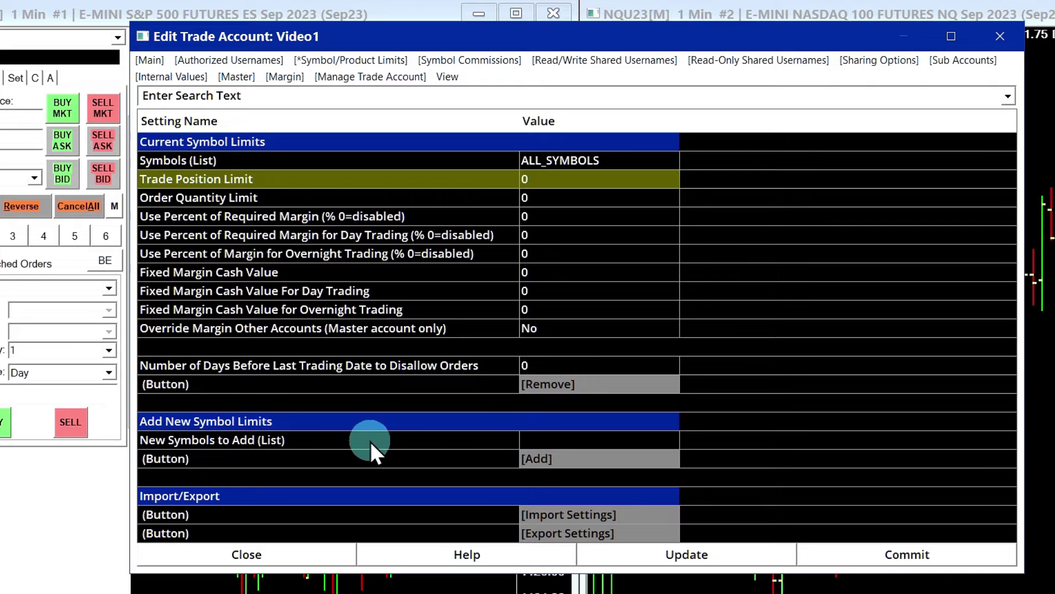
- Add ES?## from the New Symbols to Add list to the symbol limits
{"action": "left_click", "coordinate": [548, 439]}
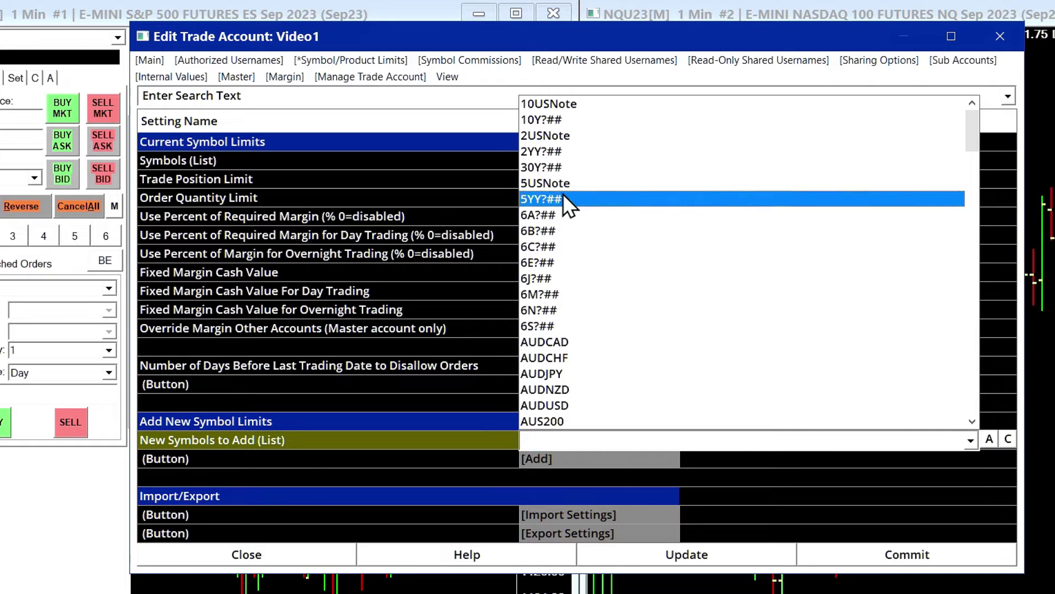
{"action": "scroll", "coordinate": [572, 231], "scroll_direction": "down", "scroll_amount": 9}
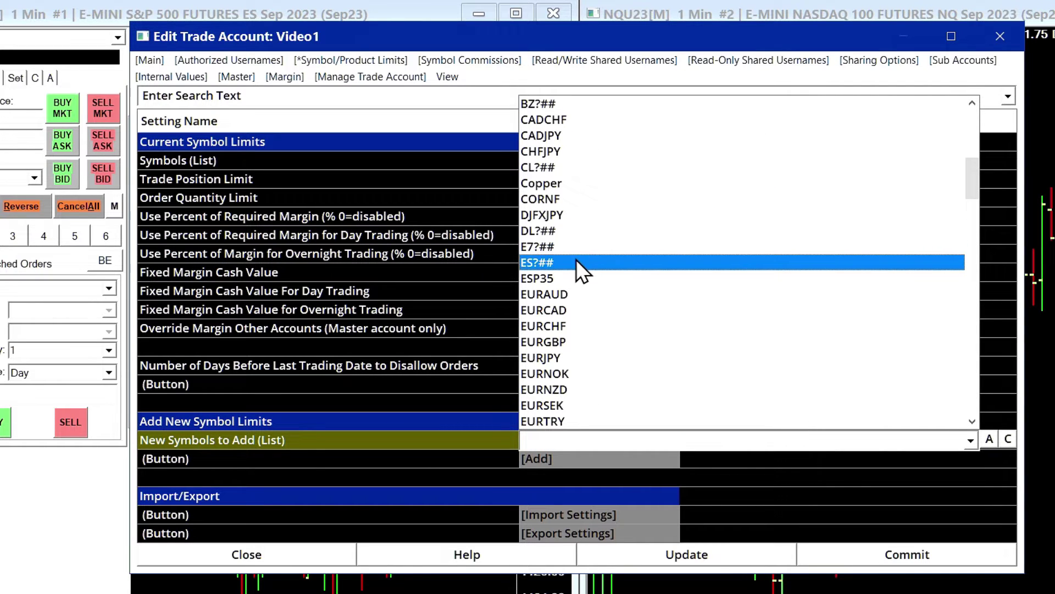
{"action": "left_click", "coordinate": [544, 266]}
{"action": "left_click", "coordinate": [549, 460]}
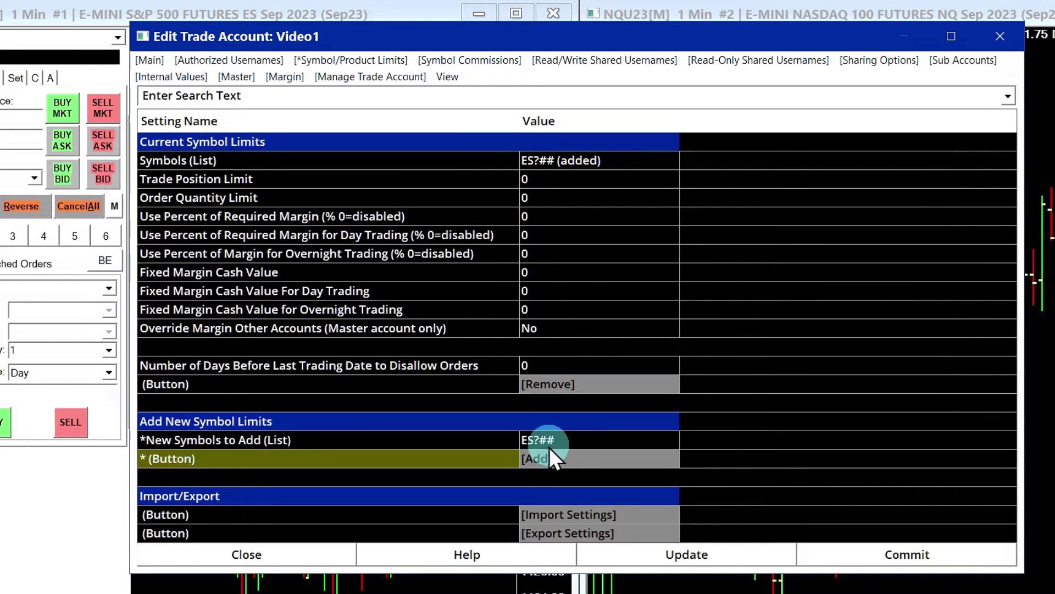
{"action": "left_click", "coordinate": [552, 171]}
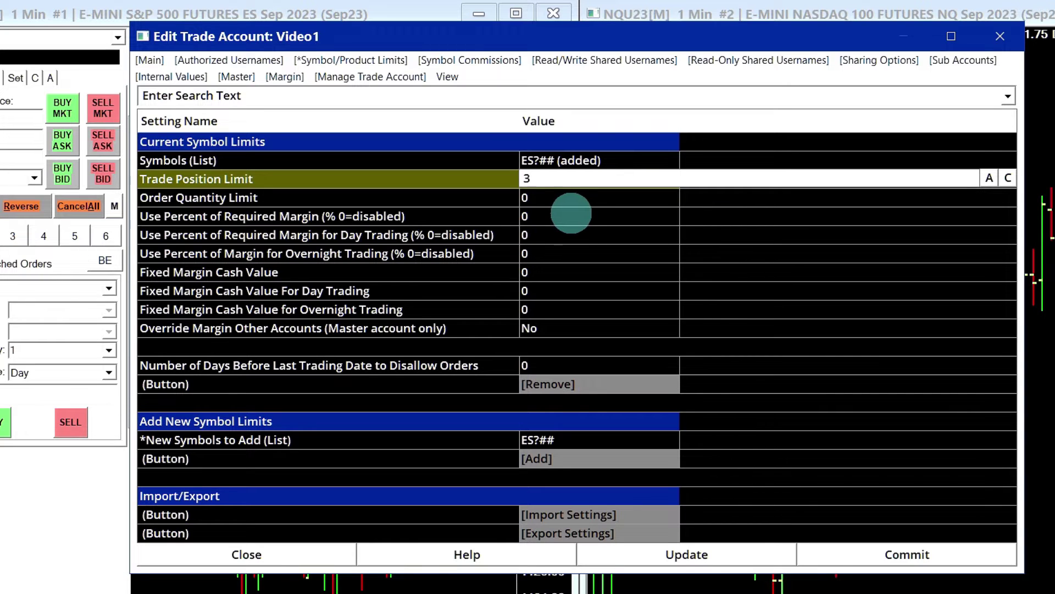
- Keep ES?## position limit 3, set order quantity limit 6 and required margin 50%
{"action": "left_click", "coordinate": [566, 199]}
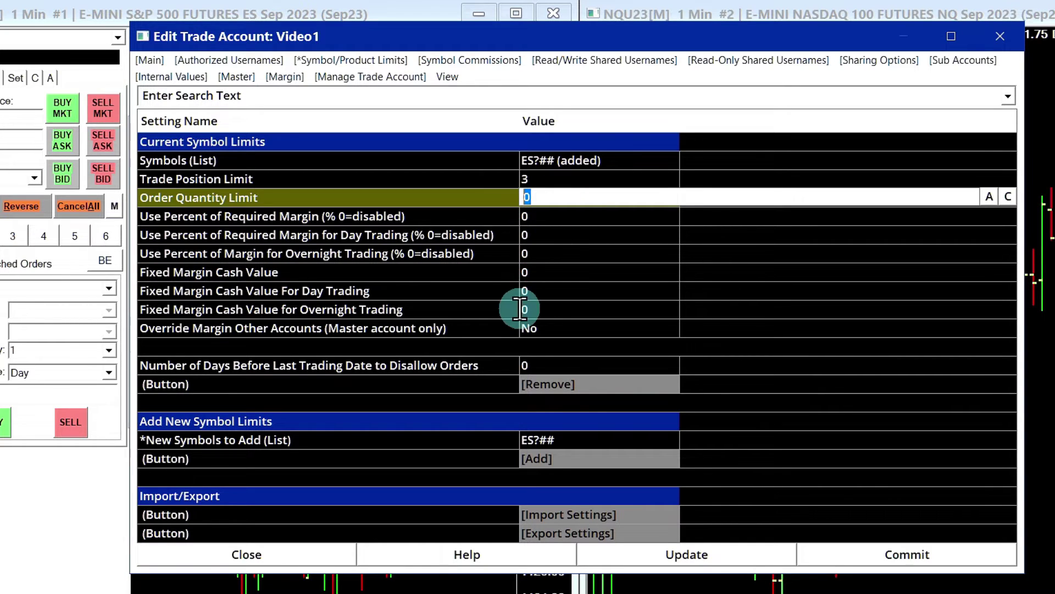
{"action": "type", "text": "6"}
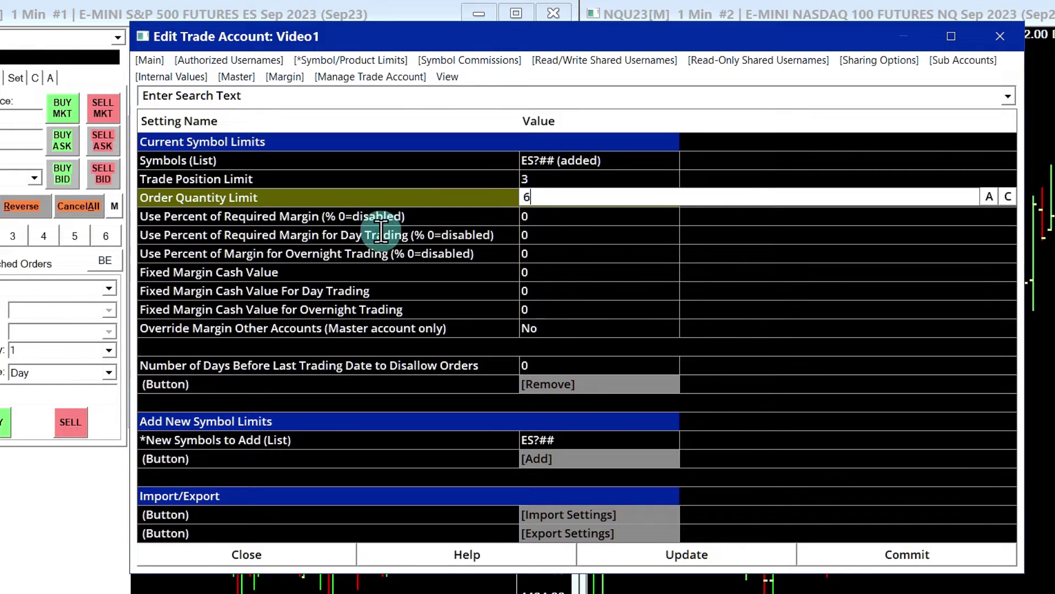
{"action": "left_click", "coordinate": [296, 219]}
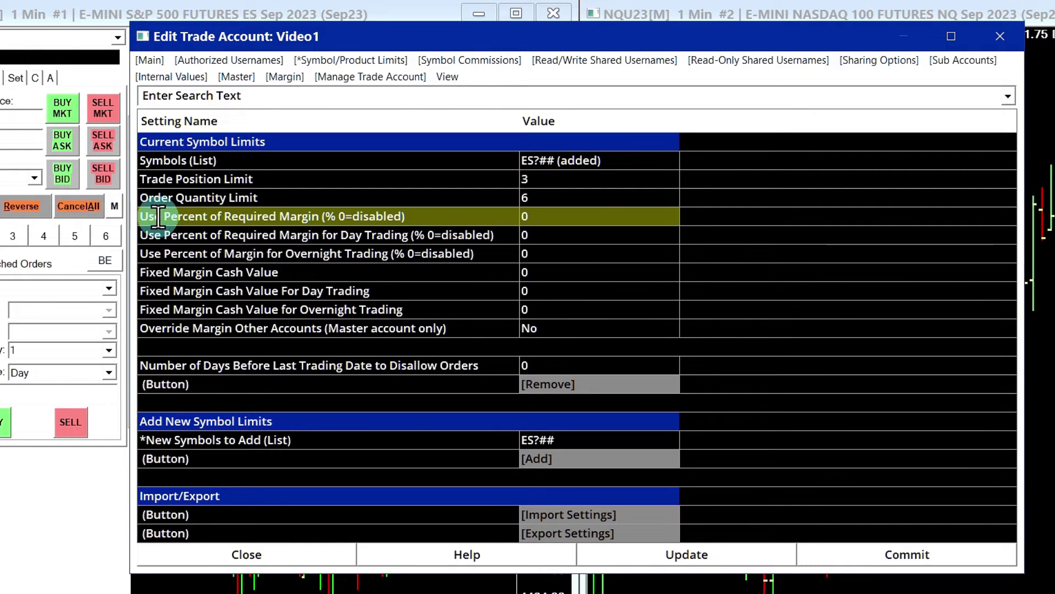
{"action": "left_click", "coordinate": [538, 217]}
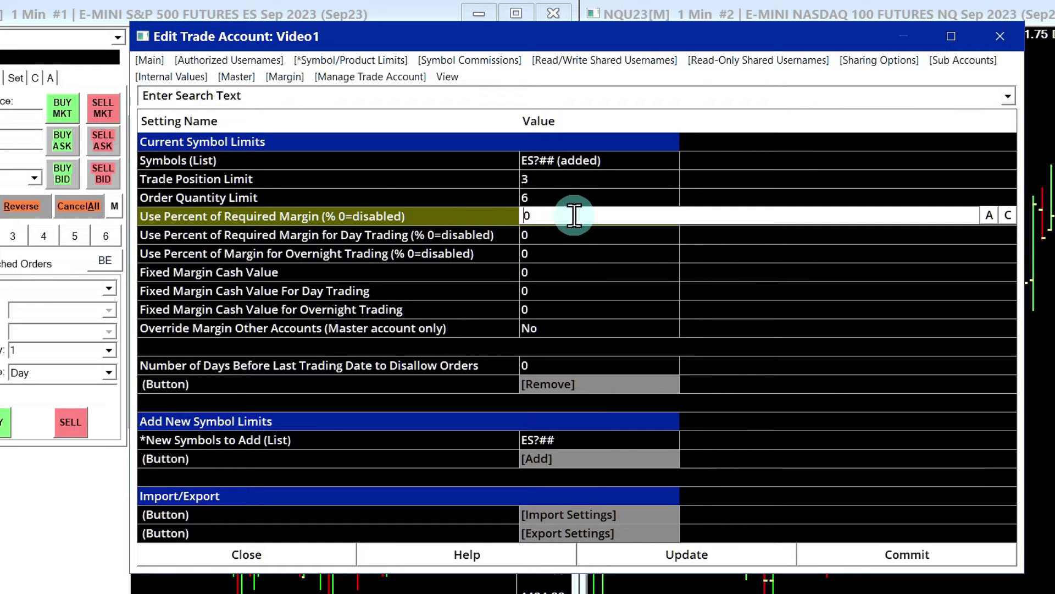
{"action": "left_click_drag", "start_coordinate": [574, 215], "coordinate": [475, 216]}
{"action": "type", "text": "50"}
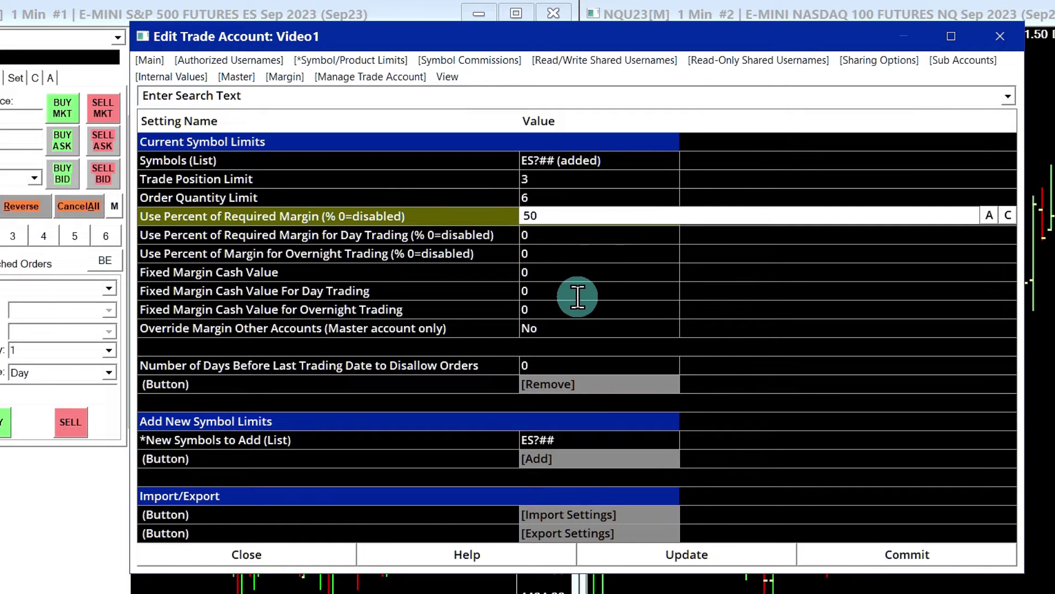
{"action": "key", "text": "Return"}
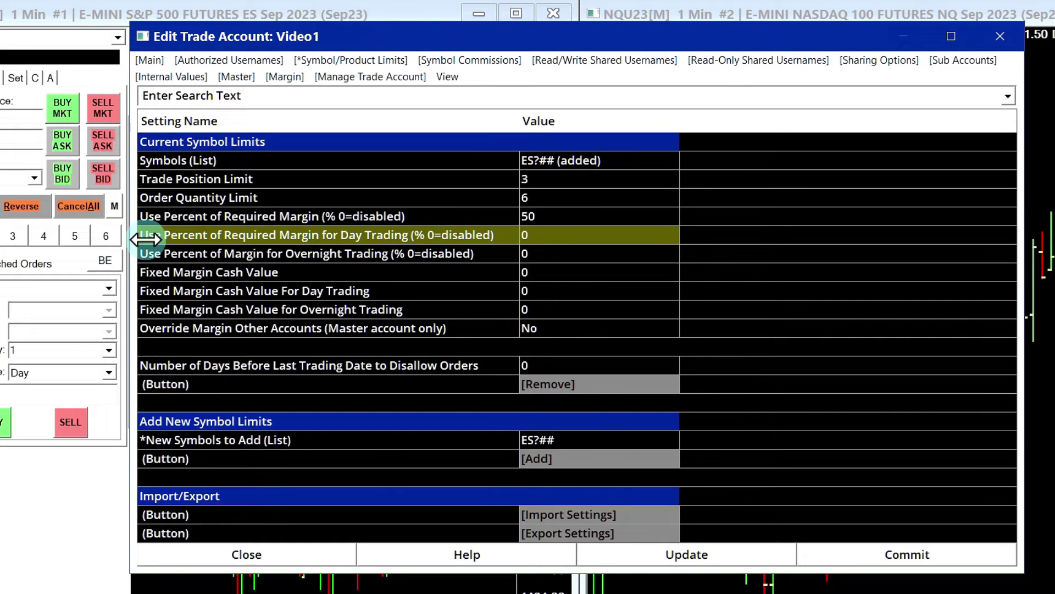
{"action": "left_click", "coordinate": [303, 253]}
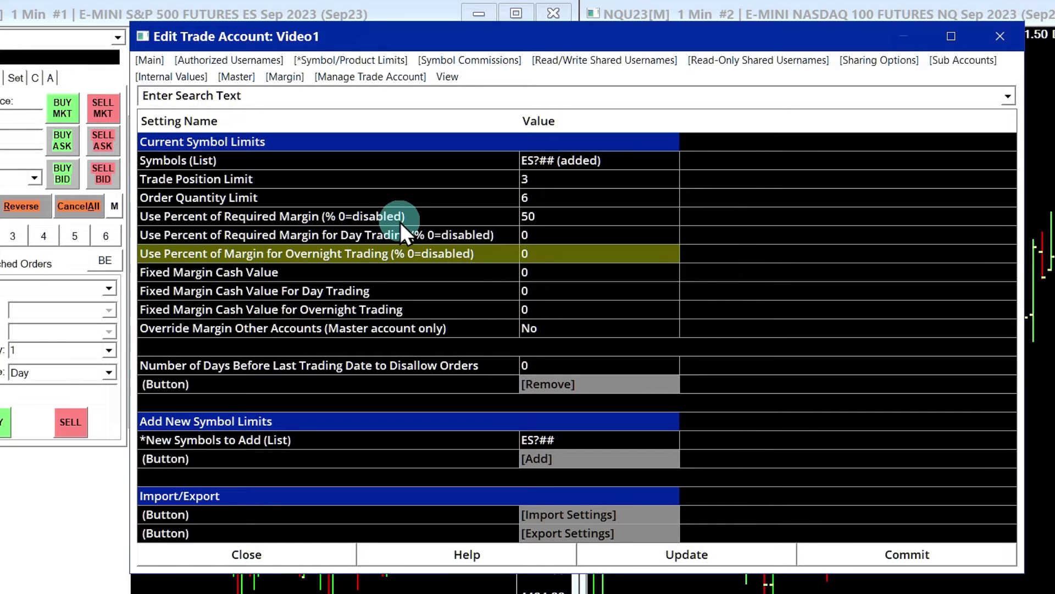
{"action": "left_click", "coordinate": [531, 216]}
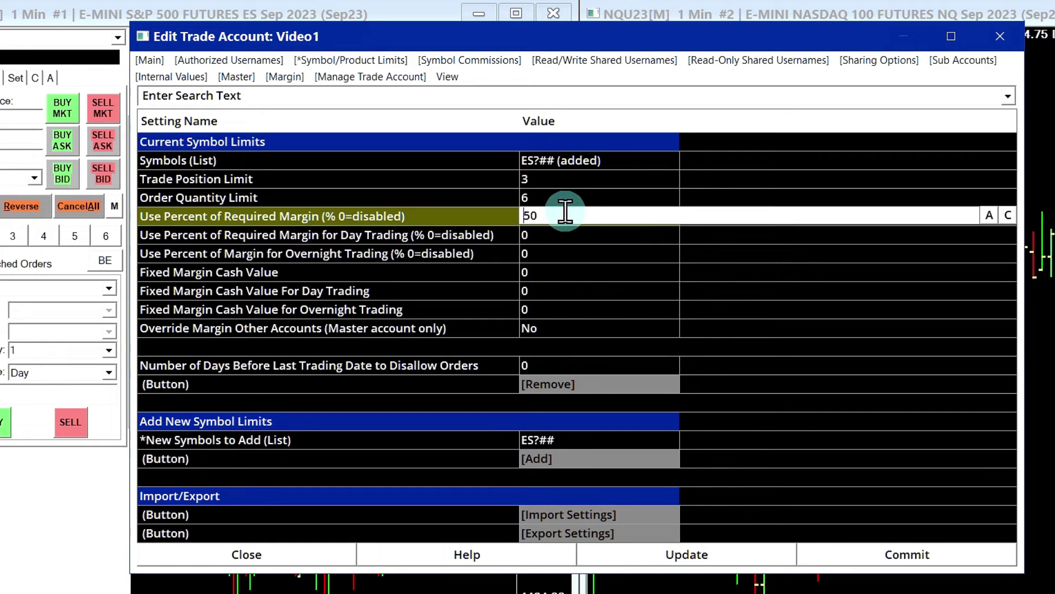
{"action": "left_click", "coordinate": [229, 274]}
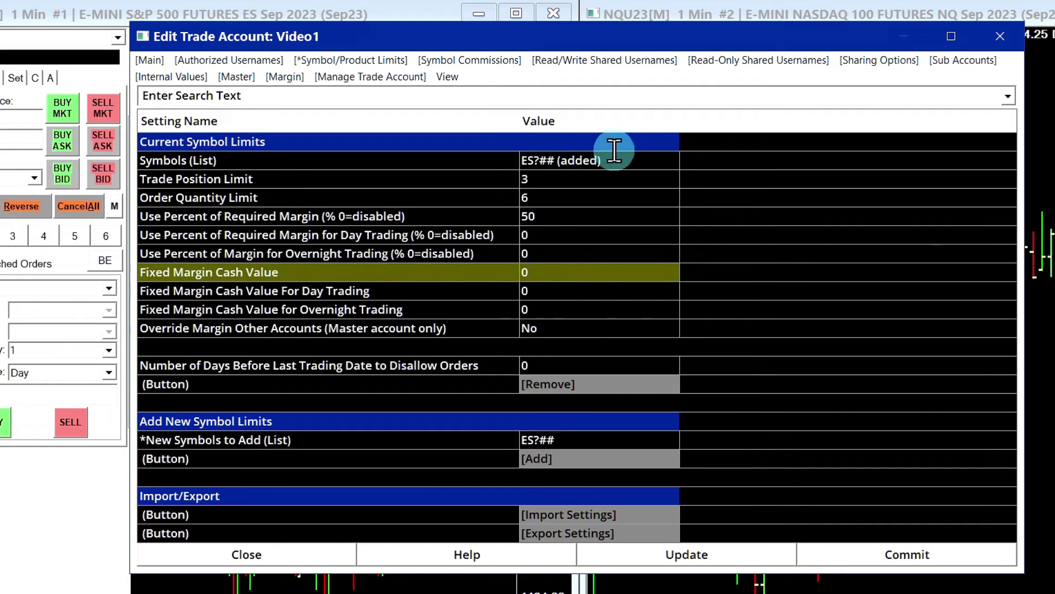
- Set ES?## Fixed Margin Cash Value to 500 and percent margin to 0, then commit
{"action": "left_click", "coordinate": [542, 273]}
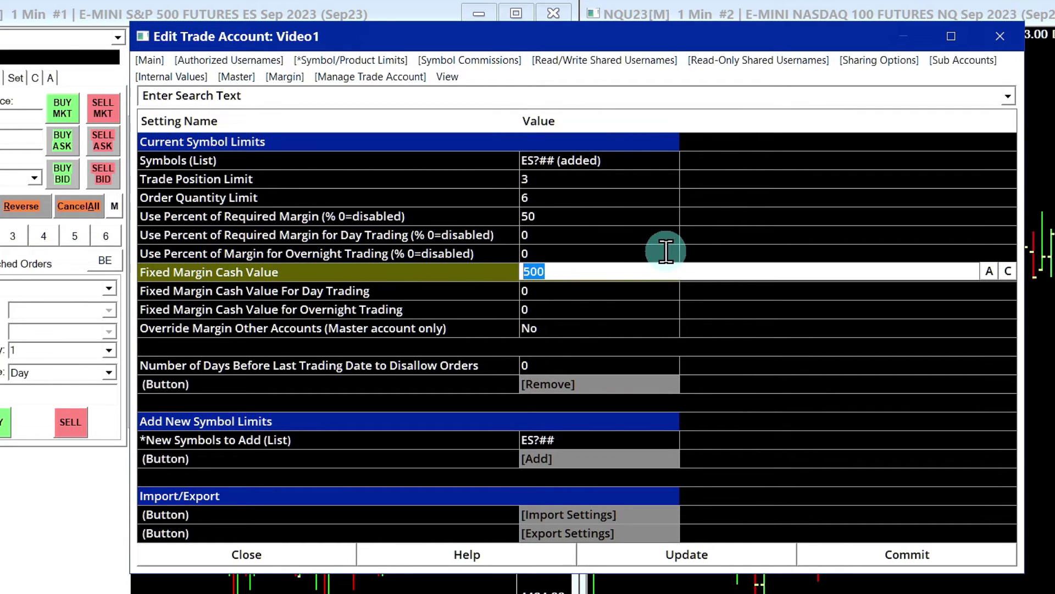
{"action": "type", "text": "500"}
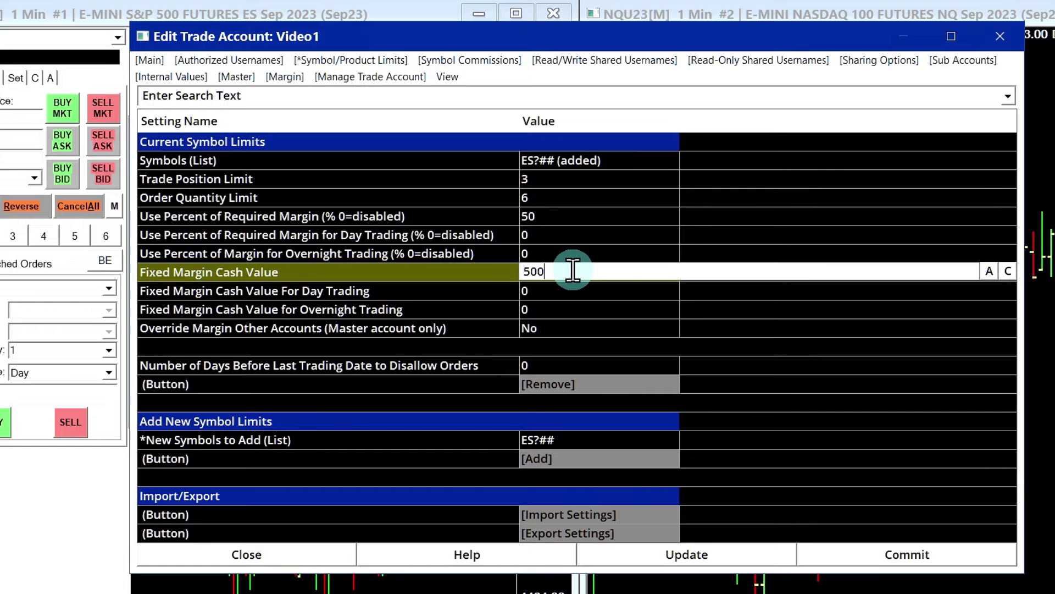
{"action": "left_click", "coordinate": [570, 217]}
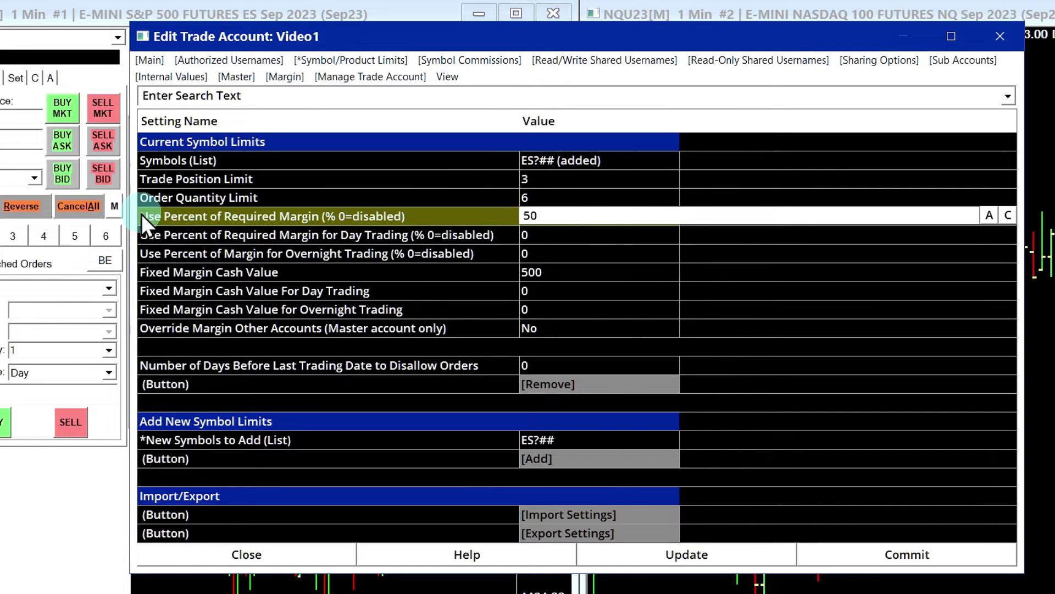
{"action": "left_click_drag", "start_coordinate": [541, 217], "coordinate": [507, 219]}
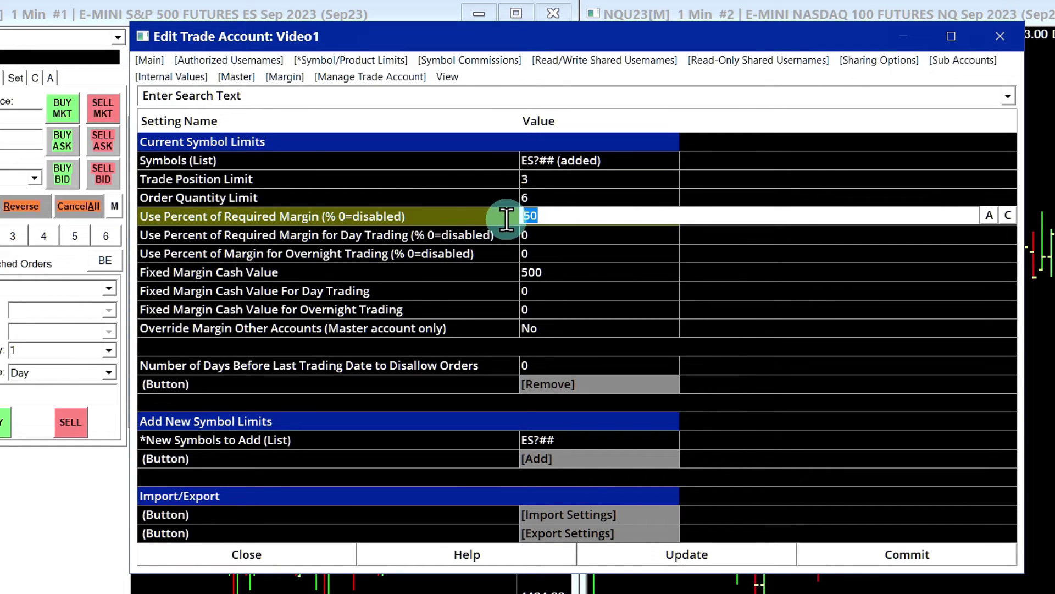
{"action": "type", "text": "0"}
{"action": "left_click", "coordinate": [906, 554]}
{"action": "left_click", "coordinate": [572, 337]}
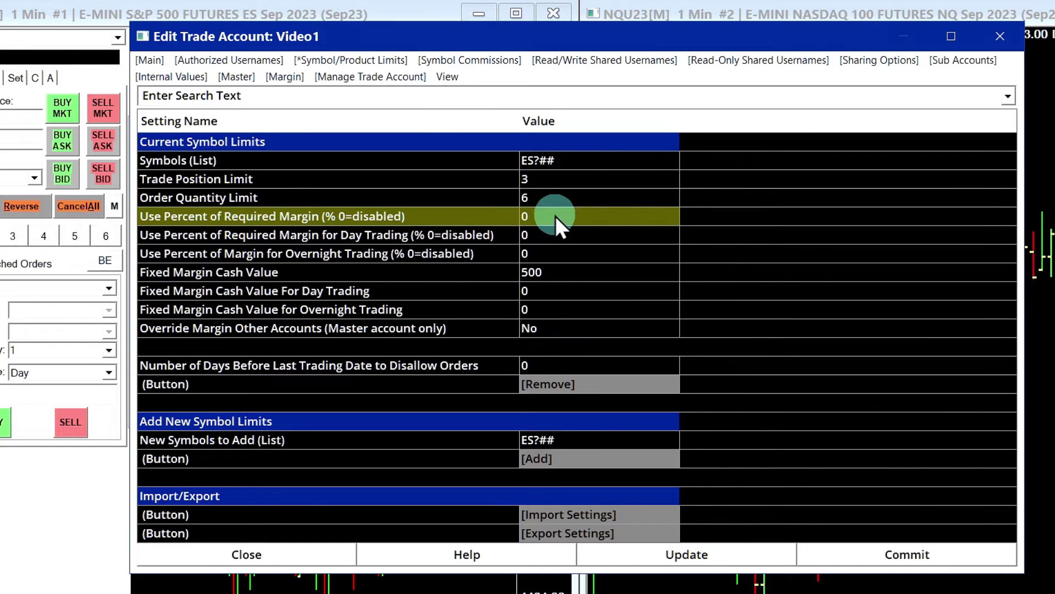
- Switch the Symbols list to ALL_SYMBOLS to view its limits
{"action": "left_click", "coordinate": [555, 215]}
{"action": "key", "text": "Up"}
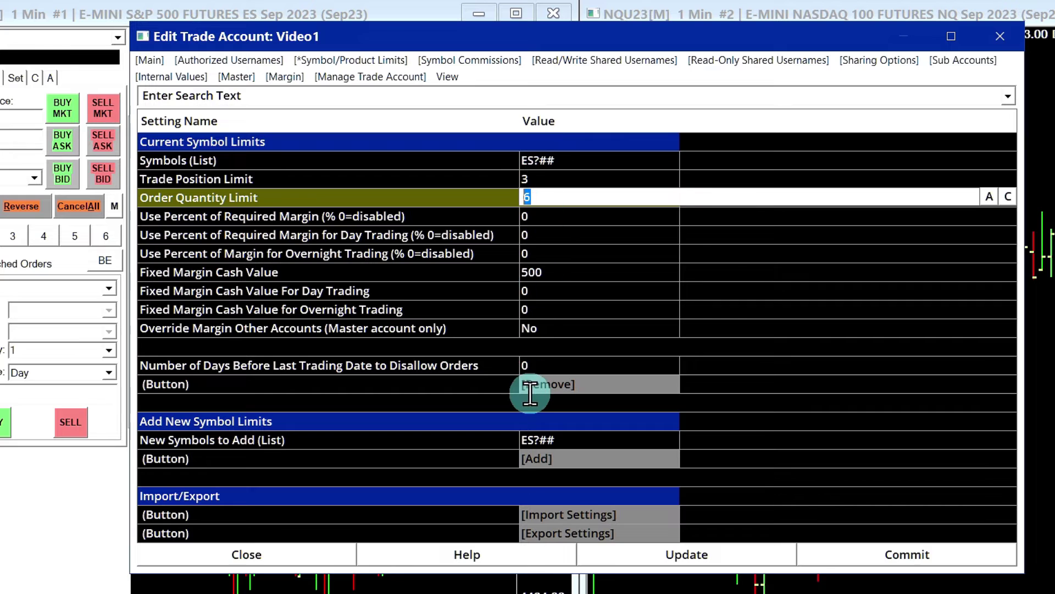
{"action": "left_click", "coordinate": [548, 159]}
{"action": "left_click", "coordinate": [557, 179]}
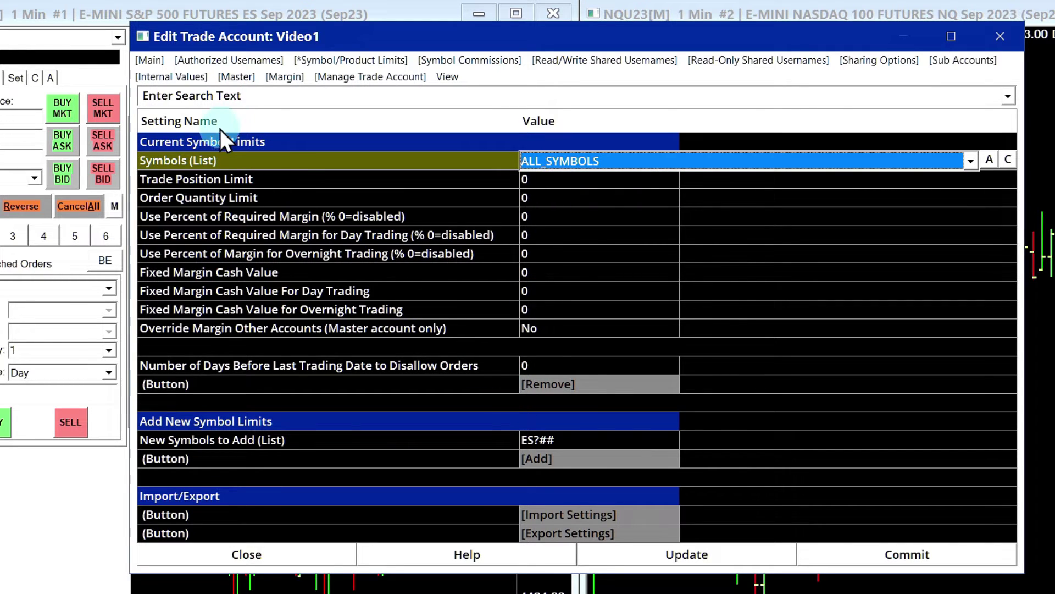
- On the Main page, change Use Percent of Required Margin from 100 to 10 and commit
{"action": "left_click", "coordinate": [160, 60]}
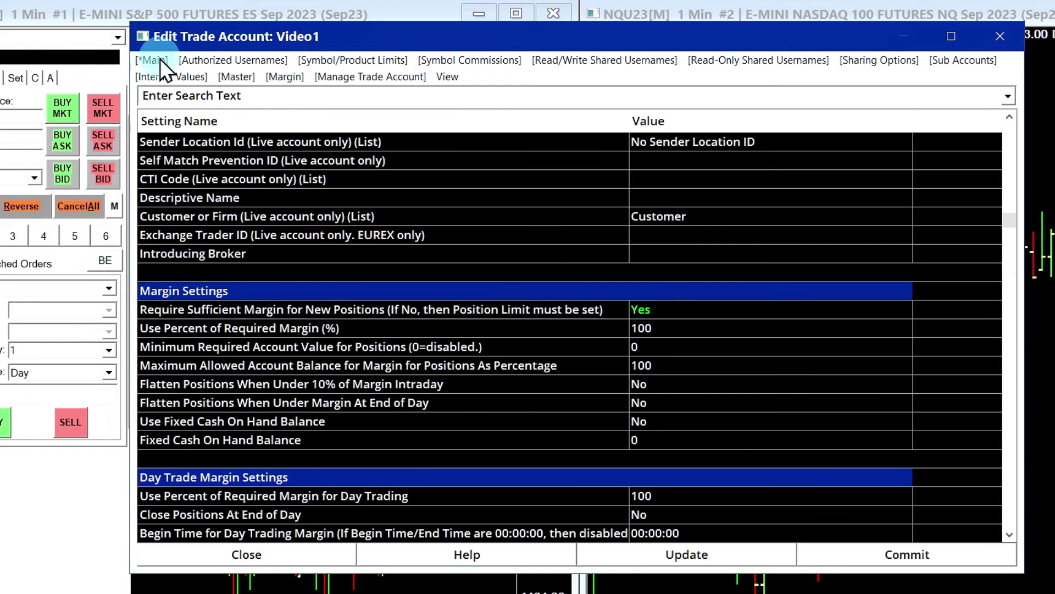
{"action": "left_click", "coordinate": [187, 330]}
{"action": "left_click", "coordinate": [669, 328]}
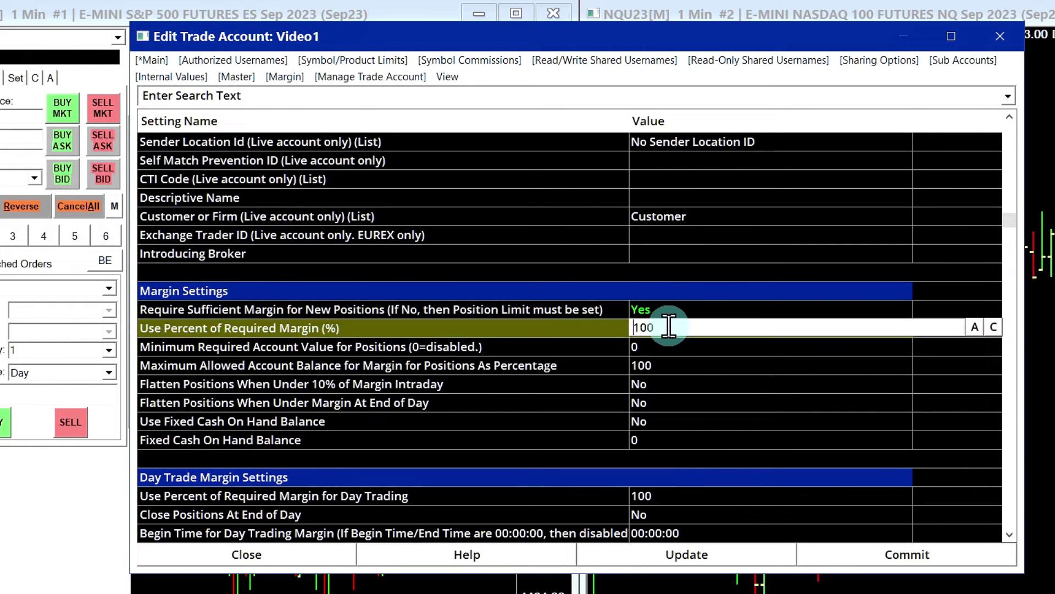
{"action": "key", "text": "BackSpace"}
{"action": "left_click_drag", "start_coordinate": [669, 327], "coordinate": [589, 325]}
{"action": "left_click", "coordinate": [891, 559]}
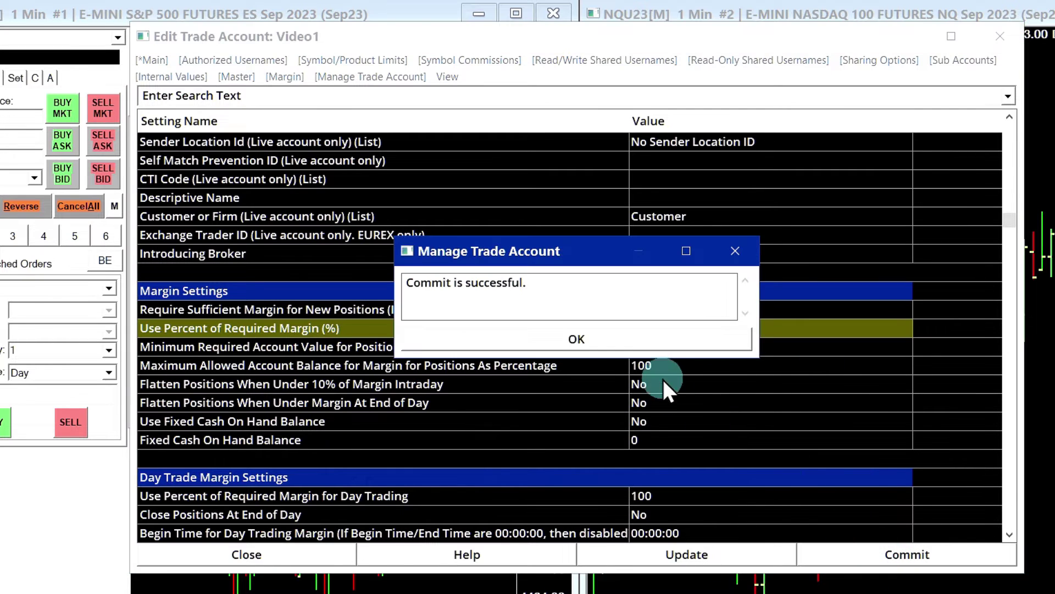
{"action": "left_click", "coordinate": [635, 335]}
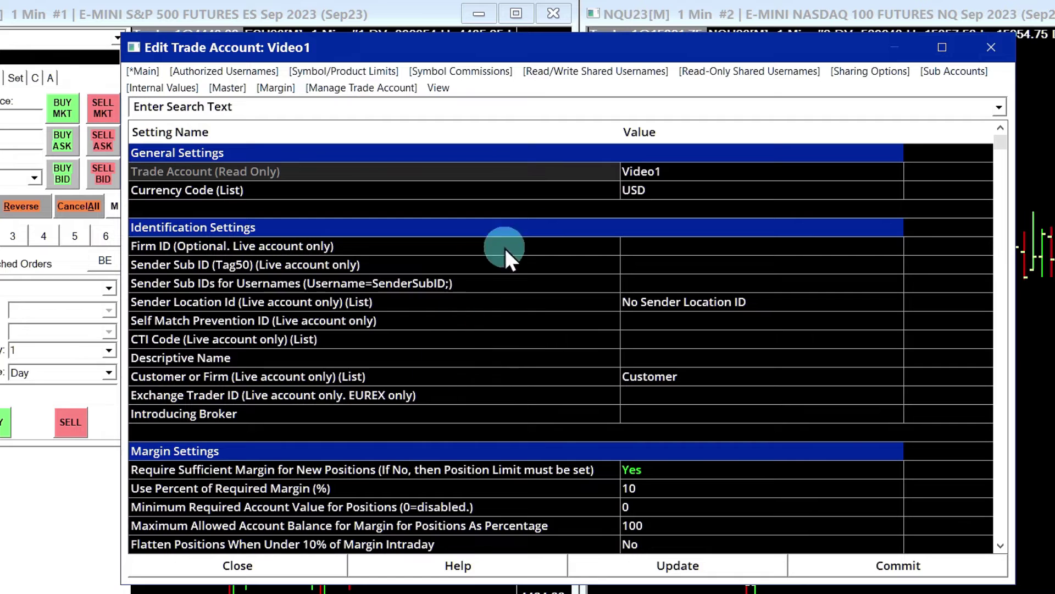
{"action": "left_click", "coordinate": [272, 89]}
- Request margin data for ESU23, returning 12320.00 exchange and 500.00 account margin
{"action": "left_click", "coordinate": [352, 151]}
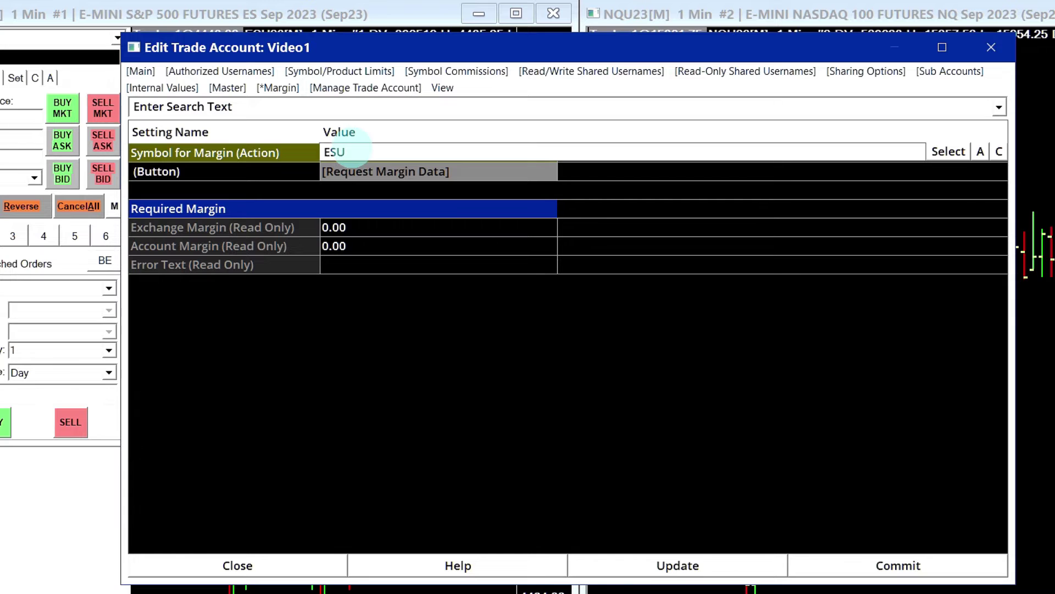
{"action": "type", "text": "ESU23"}
{"action": "left_click", "coordinate": [377, 172]}
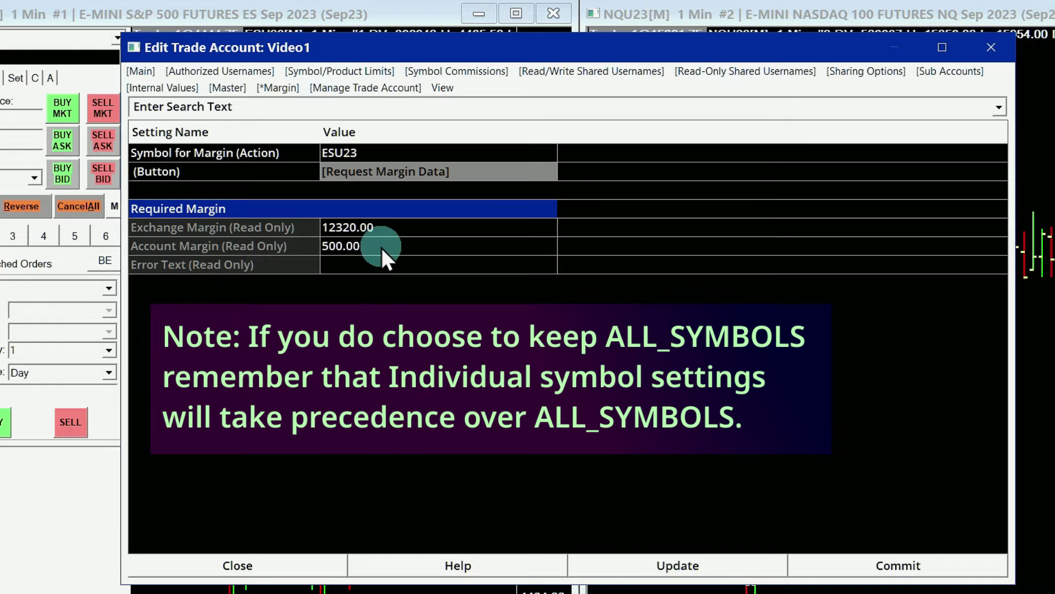
{"action": "left_click", "coordinate": [351, 71]}
- Change the ES?## fixed margin from 500 to 0, then remove the ES?## entry, committing each
{"action": "left_click", "coordinate": [546, 286]}
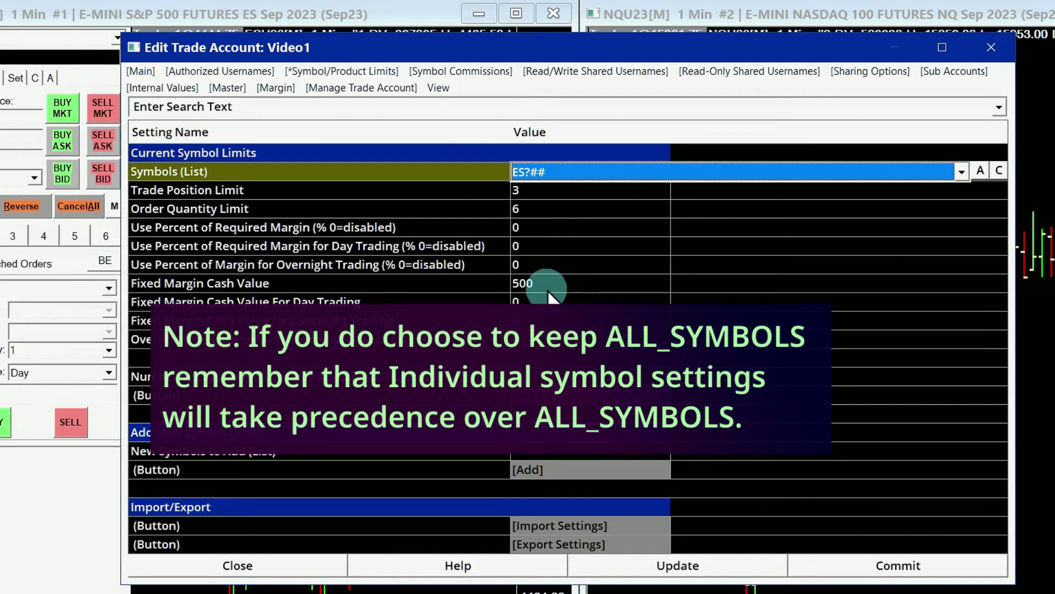
{"action": "left_click_drag", "start_coordinate": [538, 281], "coordinate": [402, 269]}
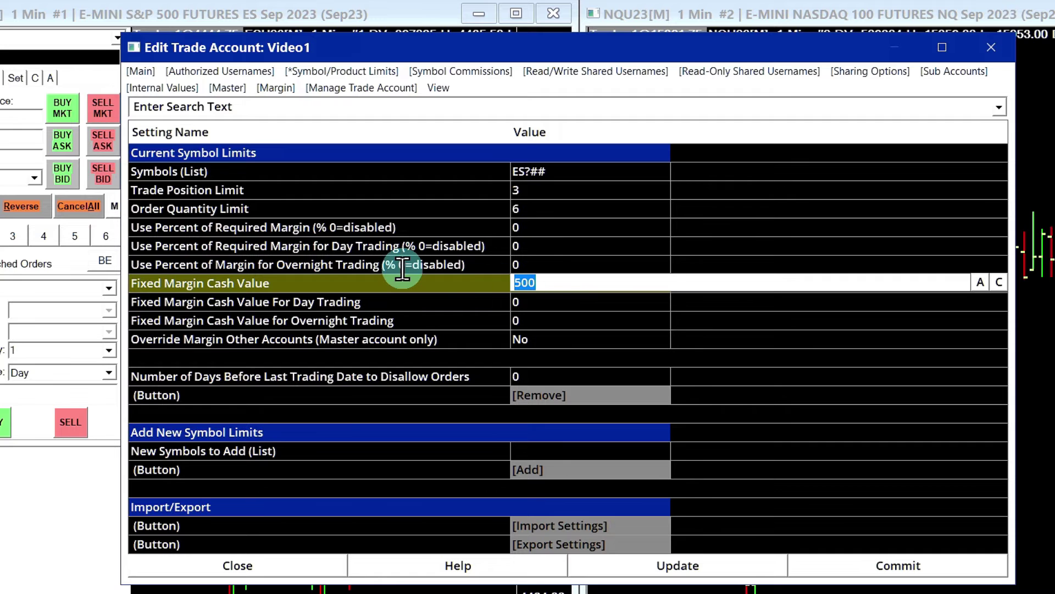
{"action": "type", "text": "0"}
{"action": "left_click", "coordinate": [879, 566]}
{"action": "left_click", "coordinate": [555, 348]}
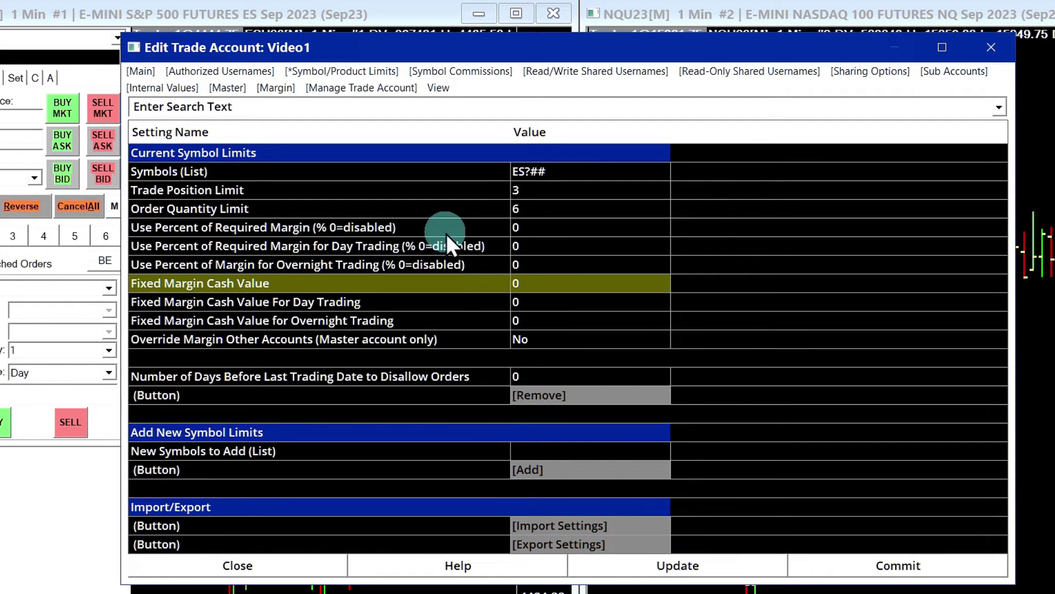
{"action": "left_click", "coordinate": [546, 392]}
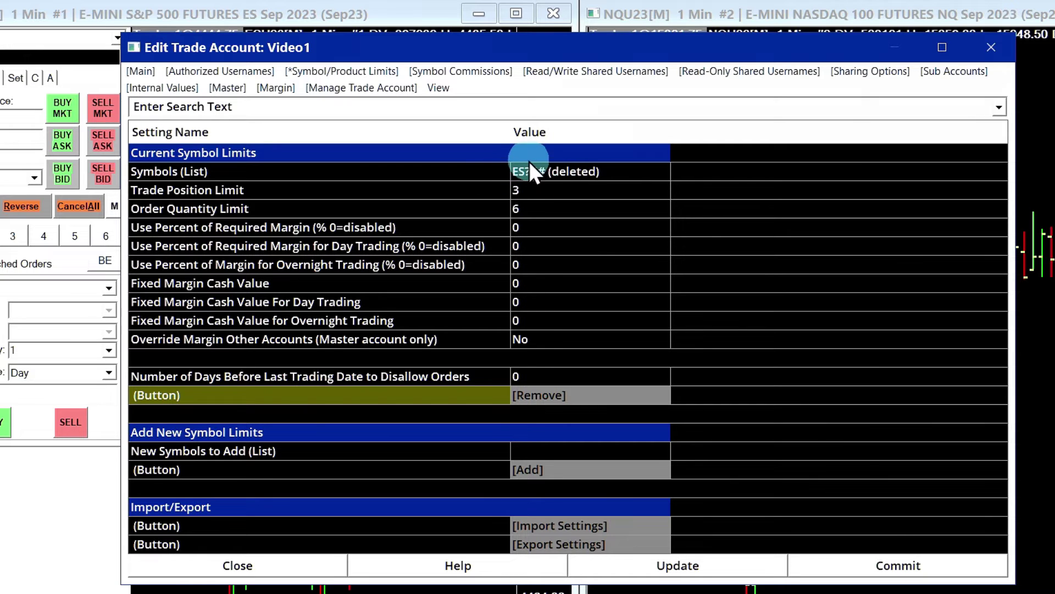
{"action": "left_click", "coordinate": [873, 564]}
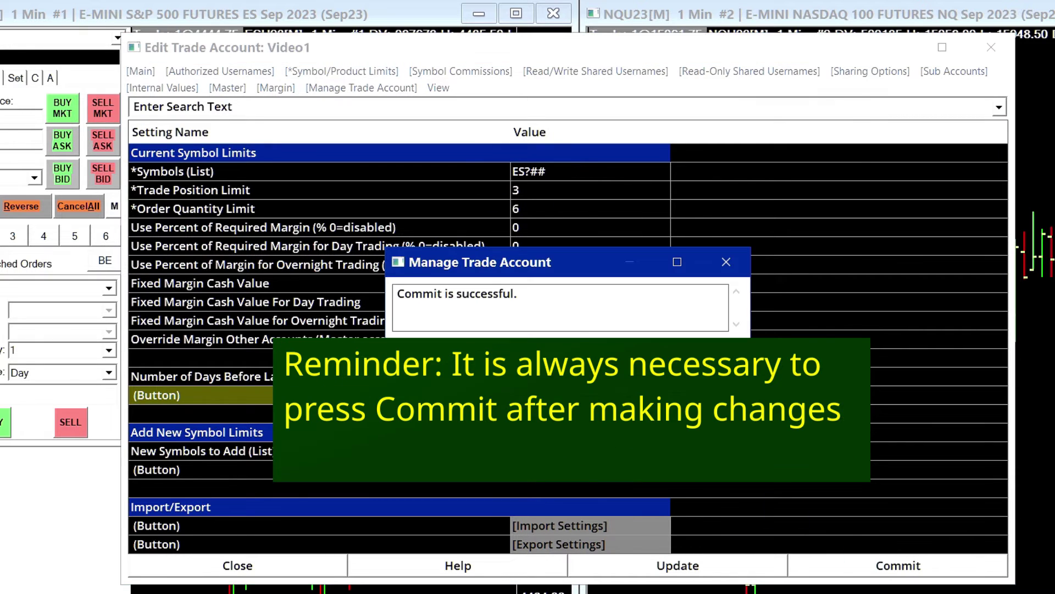
- Dismiss the commit confirmation and refresh the ESU23 margin data on the Margin tab
{"action": "left_click", "coordinate": [555, 348]}
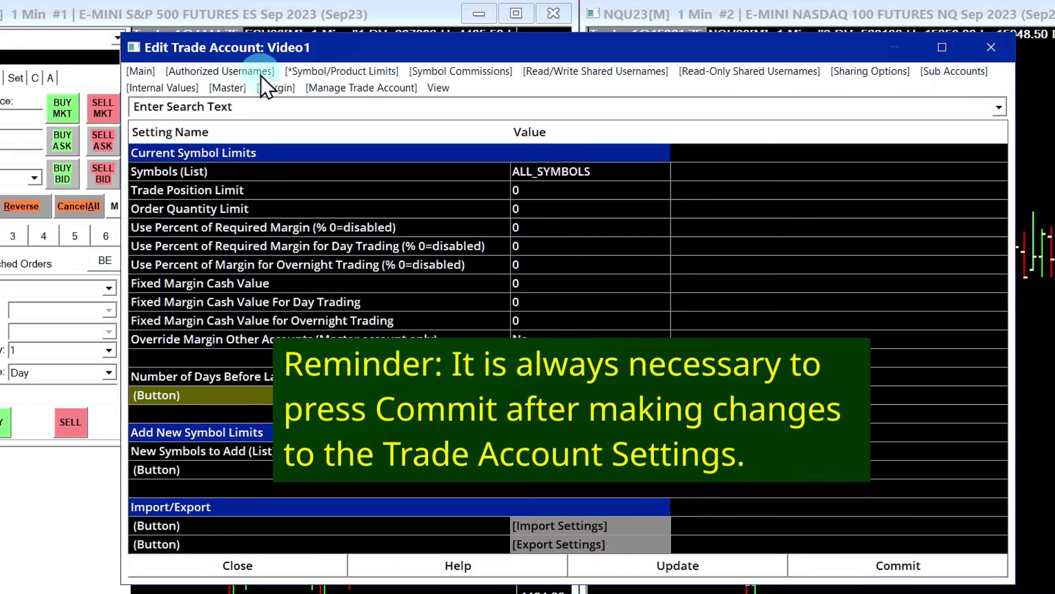
{"action": "left_click", "coordinate": [279, 88]}
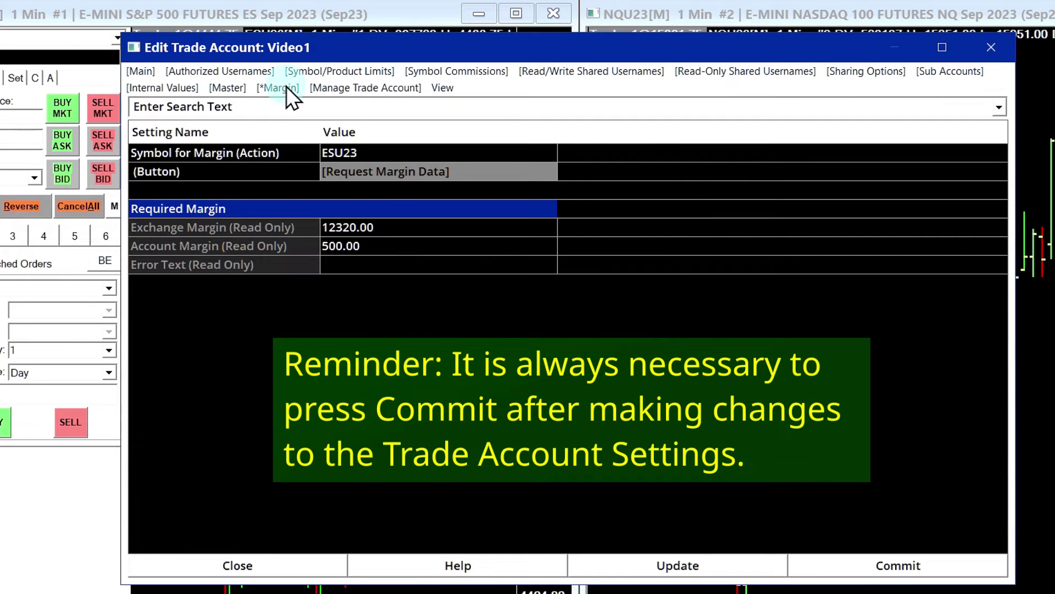
{"action": "left_click", "coordinate": [356, 168]}
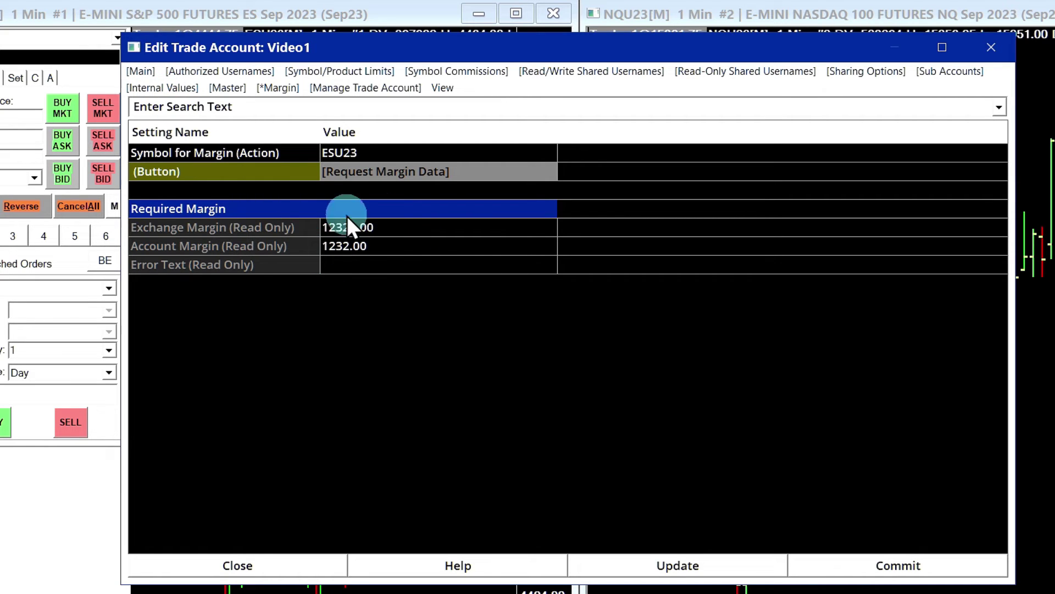
- Look up RTYU23 margin for Video1 (682.00 account, 6820.00 exchange), then close the settings
{"action": "left_click", "coordinate": [365, 150]}
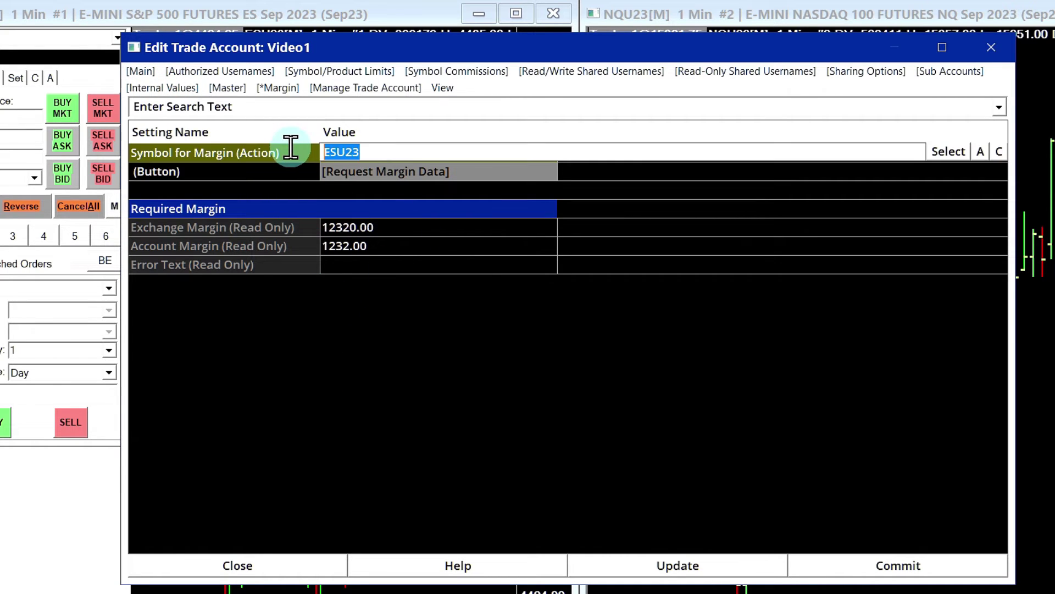
{"action": "type", "text": "RTY"}
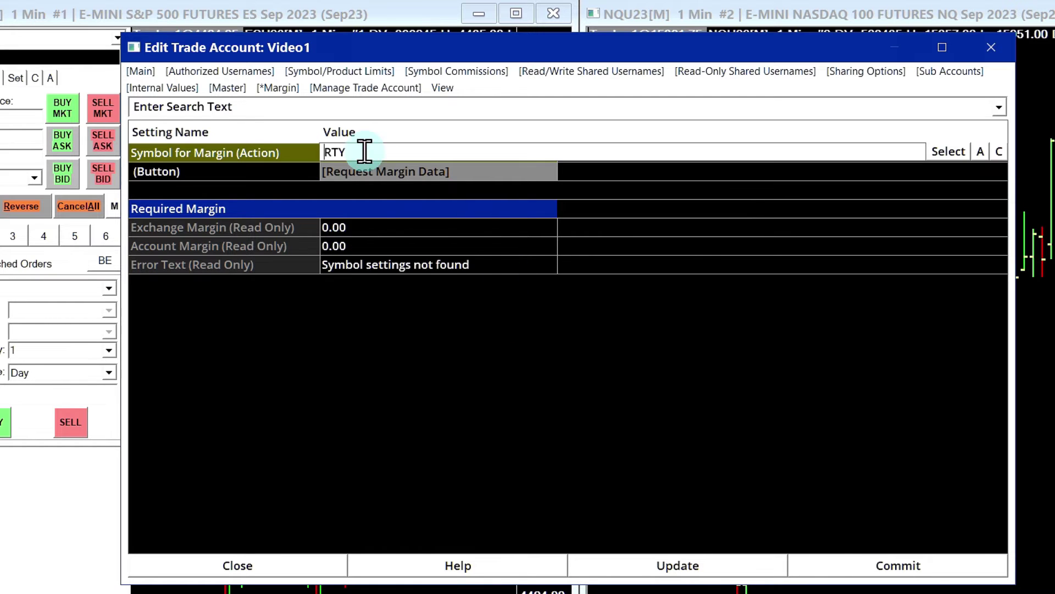
{"action": "type", "text": "U"}
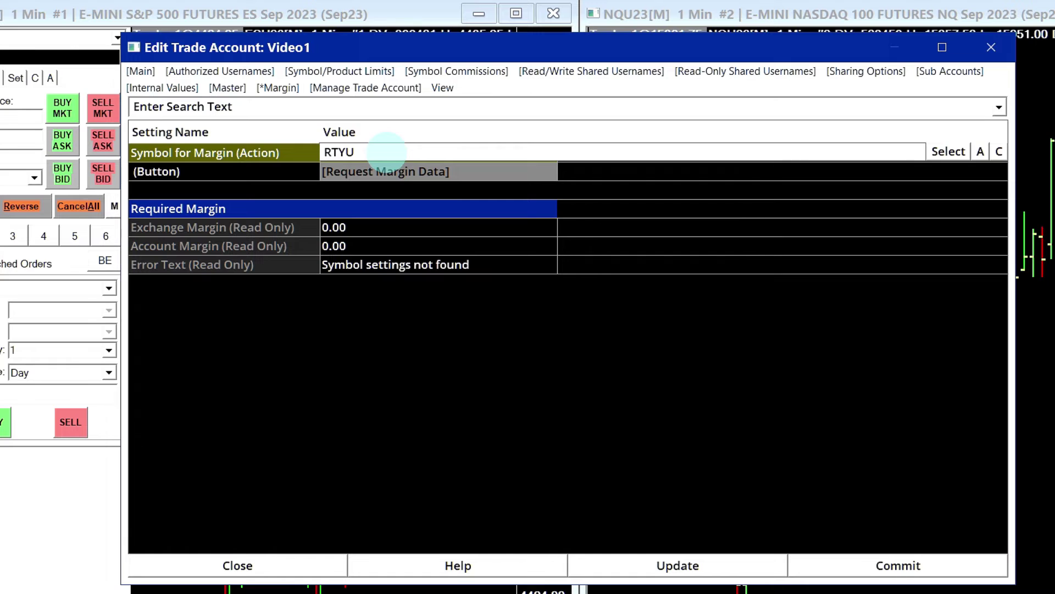
{"action": "type", "text": "23"}
{"action": "left_click", "coordinate": [391, 172]}
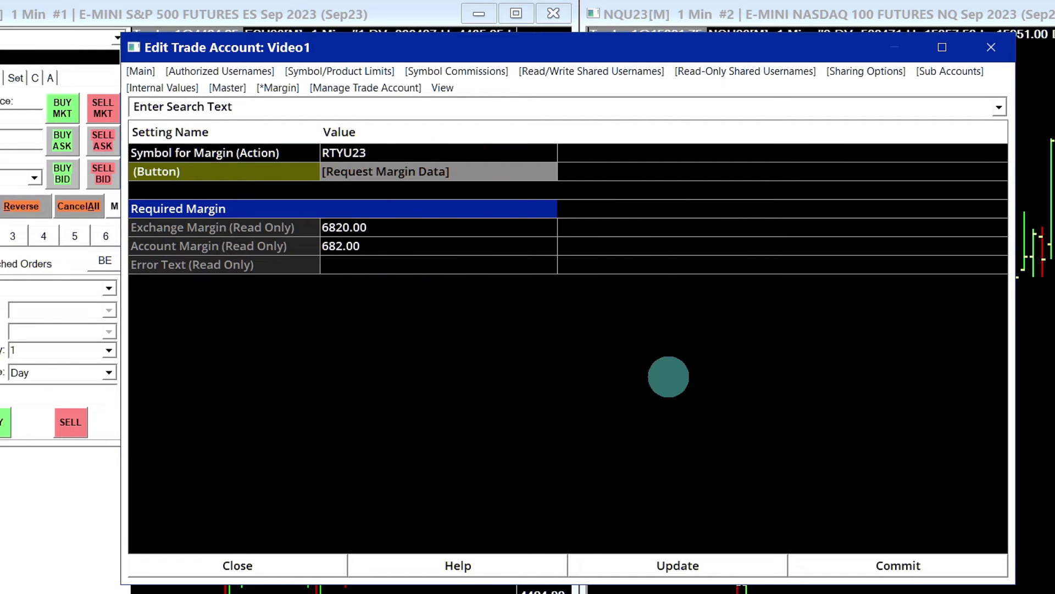
{"action": "left_click", "coordinate": [416, 228]}
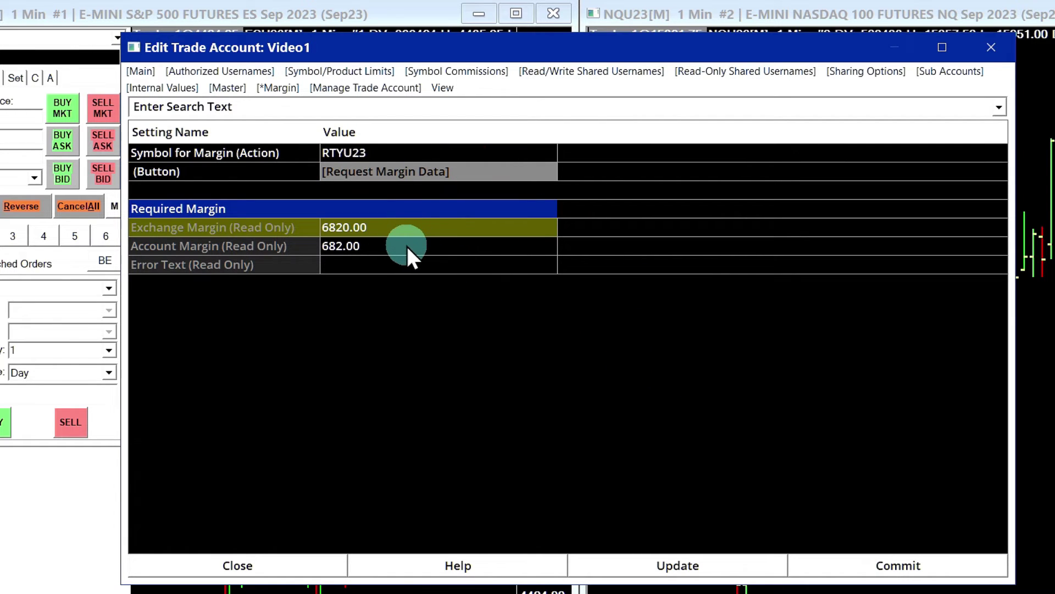
{"action": "left_click", "coordinate": [390, 247]}
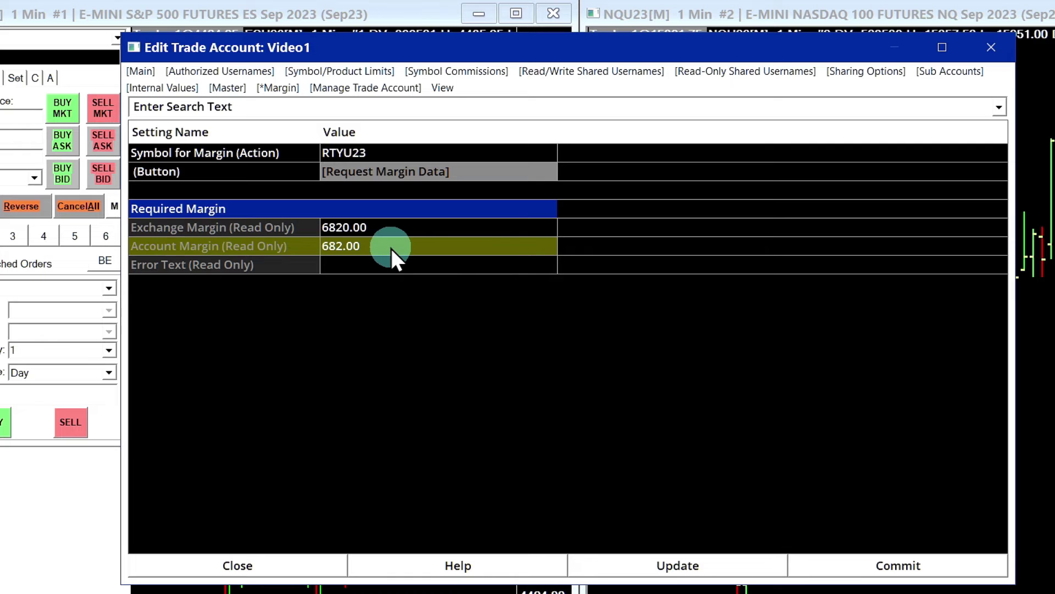
{"action": "left_click", "coordinate": [268, 566]}
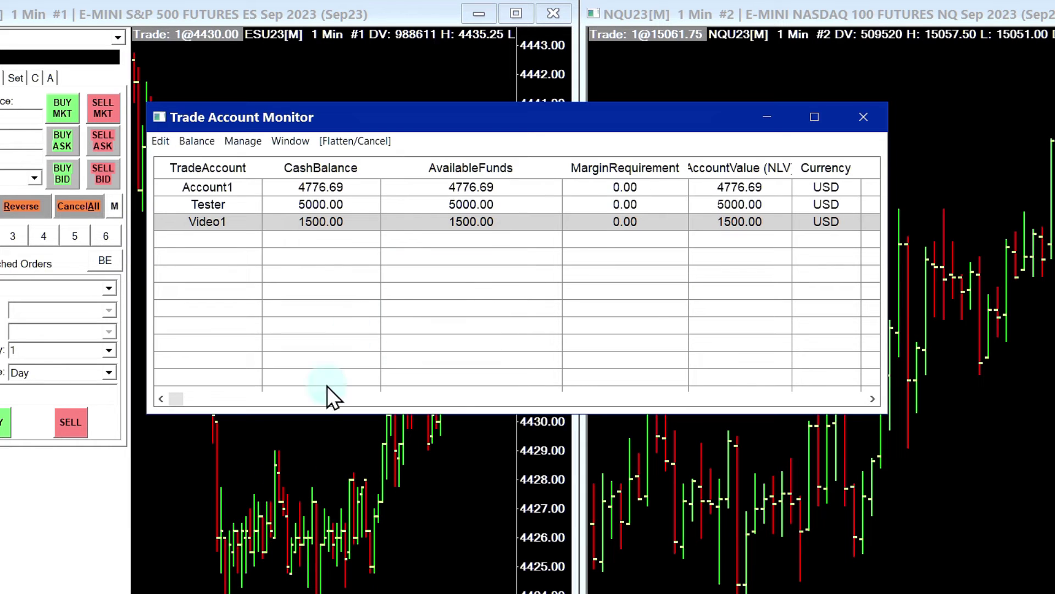
- Close the account monitor and choose Video1 as the ES chart's trade account
{"action": "left_click", "coordinate": [863, 117]}
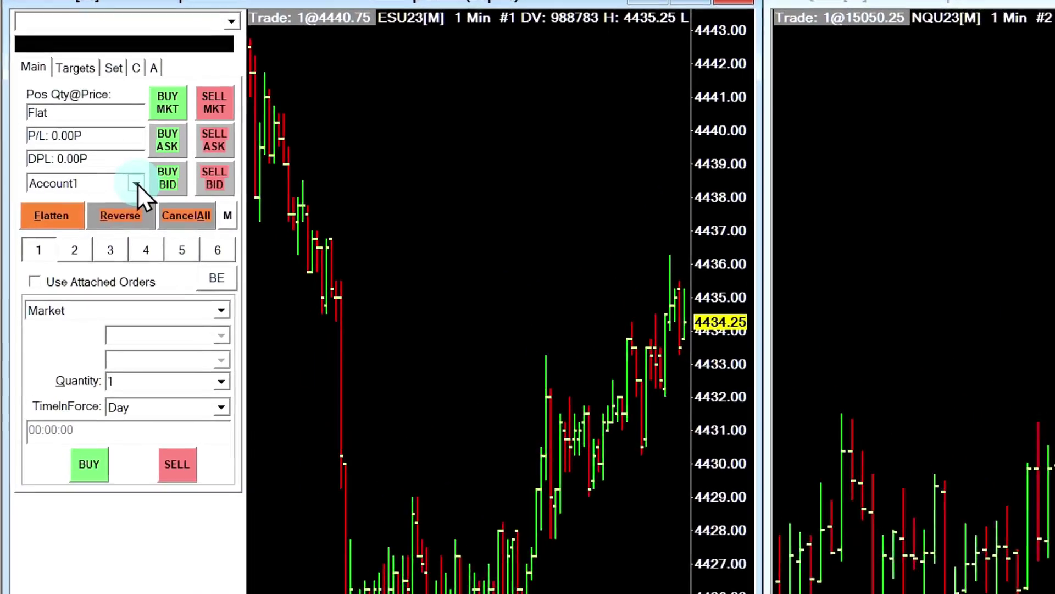
{"action": "left_click", "coordinate": [94, 202]}
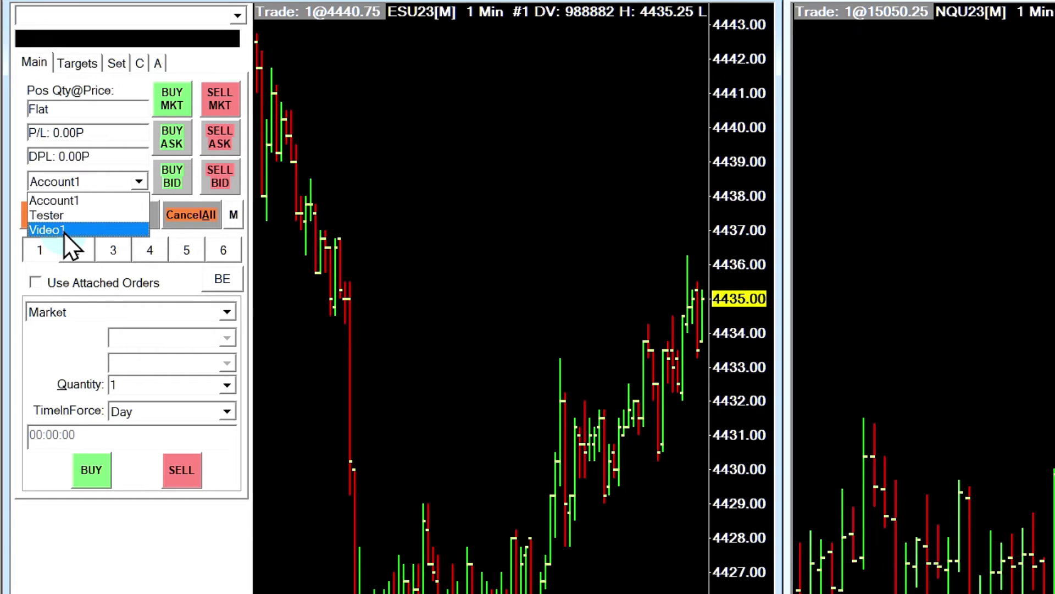
{"action": "key", "text": "Escape"}
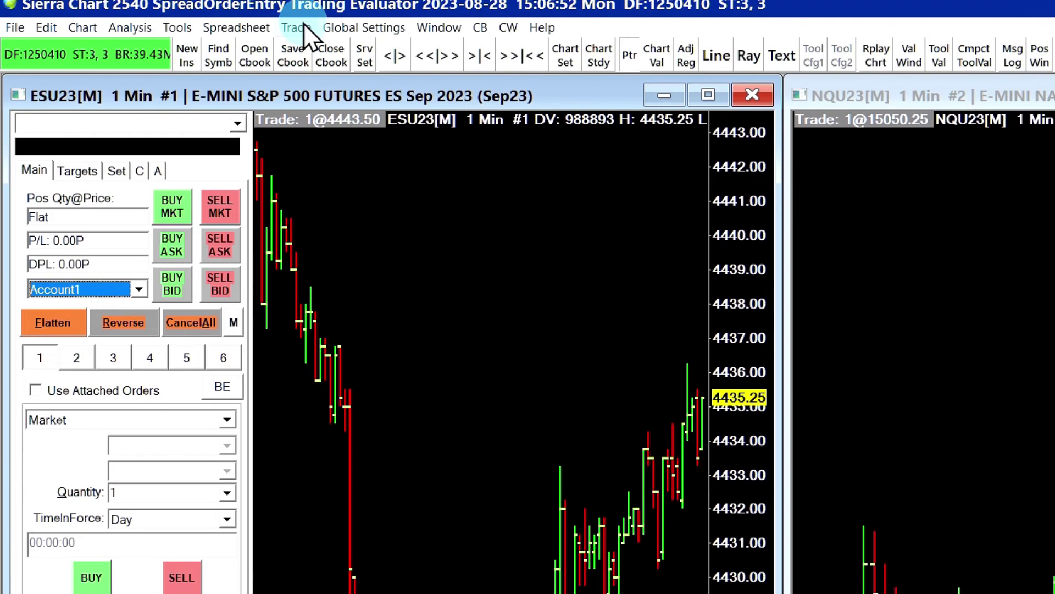
{"action": "left_click", "coordinate": [302, 26]}
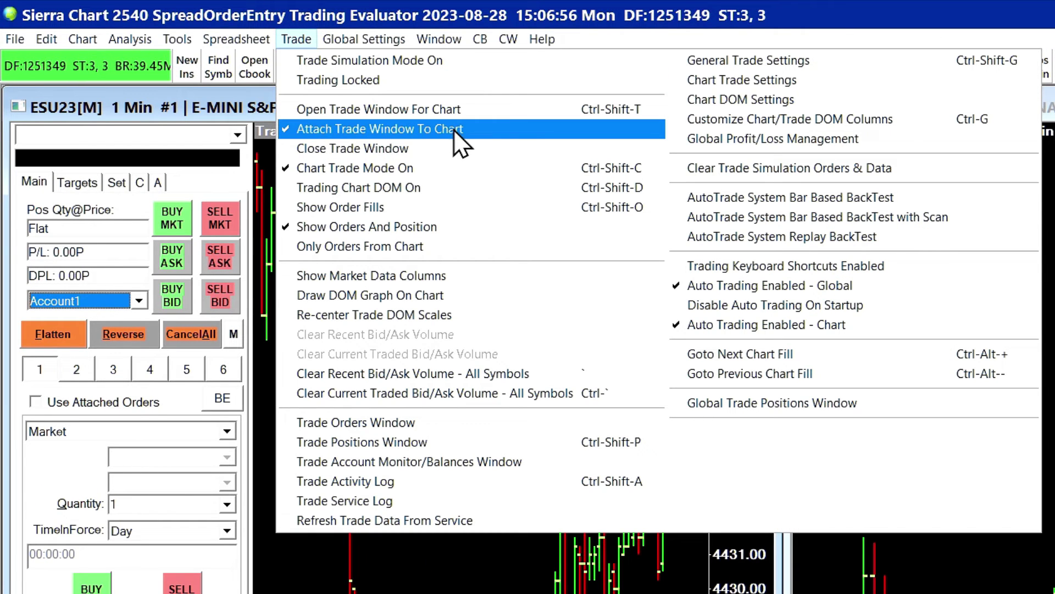
{"action": "left_click", "coordinate": [140, 299]}
{"action": "left_click", "coordinate": [140, 299]}
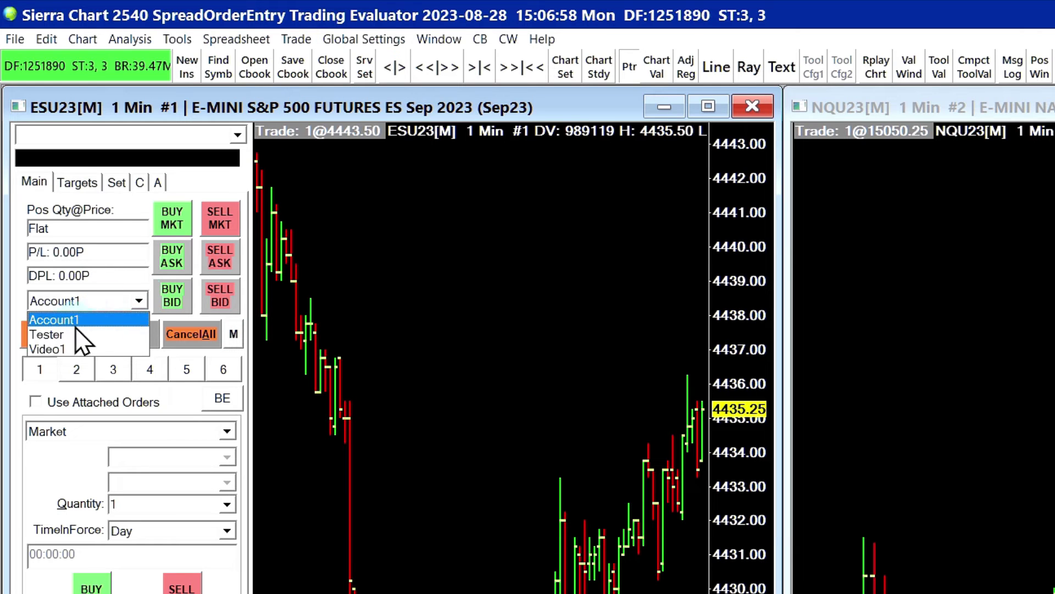
{"action": "left_click", "coordinate": [47, 349]}
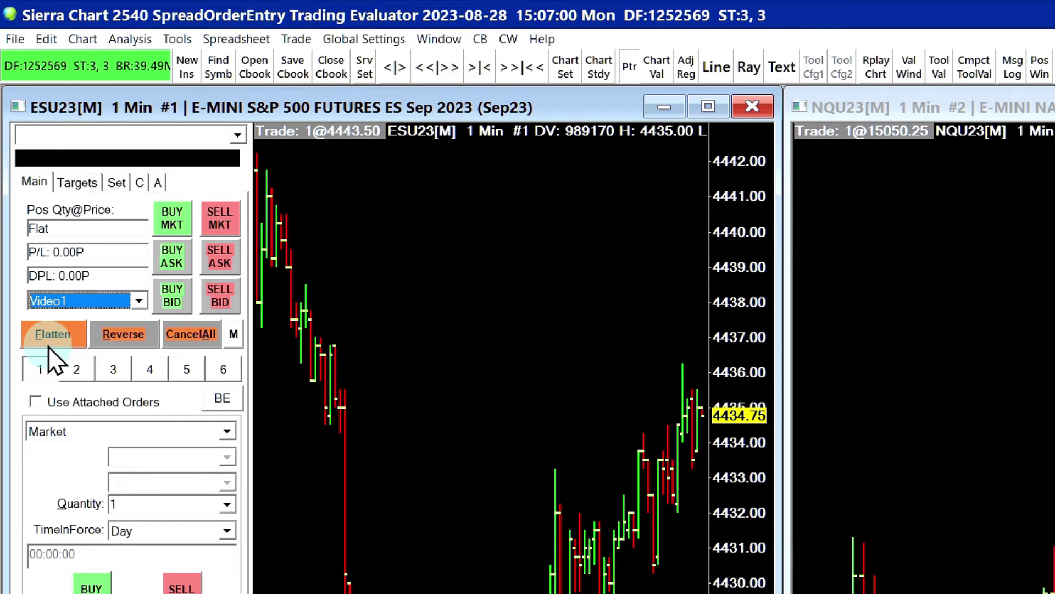
- Place a one-contract Limit buy order at 4430.75 on the ESU23 chart
{"action": "left_click", "coordinate": [227, 431]}
{"action": "left_click", "coordinate": [227, 456]}
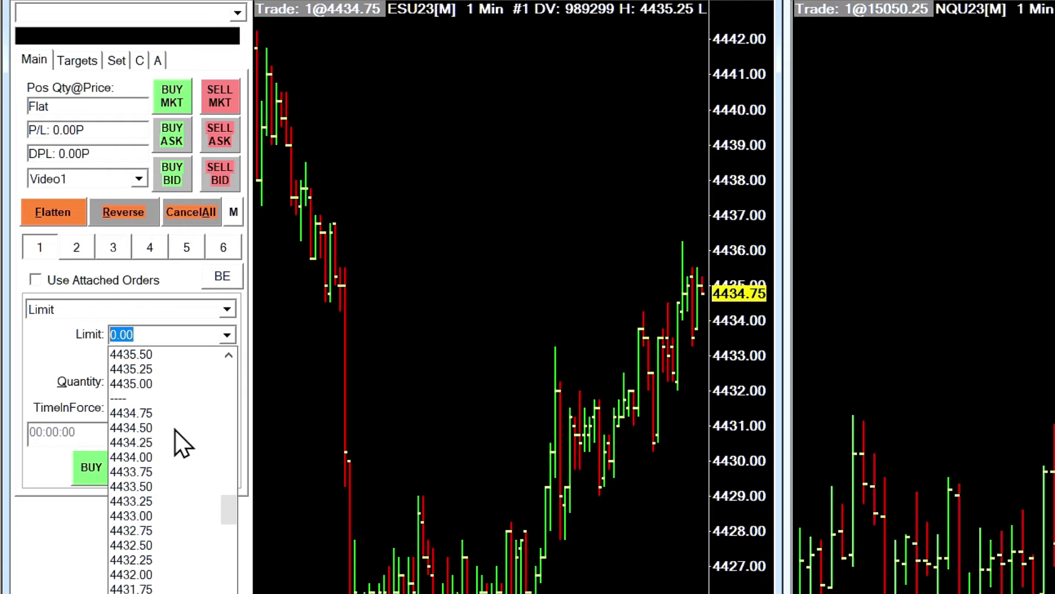
{"action": "scroll", "coordinate": [165, 456], "scroll_direction": "down", "scroll_amount": 4}
{"action": "left_click", "coordinate": [141, 453]}
{"action": "left_click", "coordinate": [90, 481]}
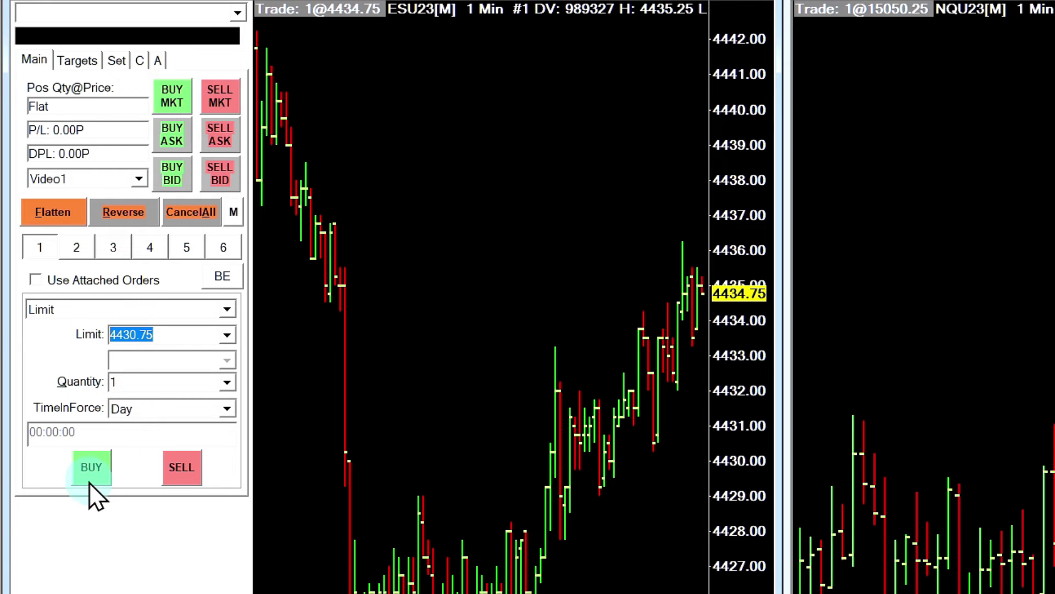
{"action": "left_click", "coordinate": [343, 435]}
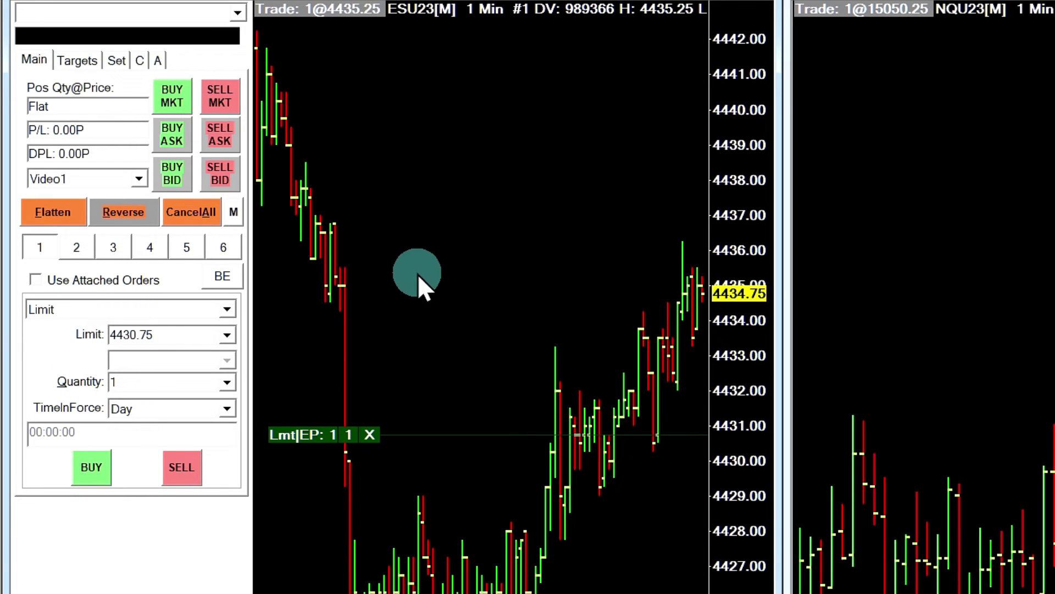
- Reopen the Trade Account Monitor and select Video1, showing 1232.00 margin and 268.00 available funds
{"action": "left_click", "coordinate": [492, 247]}
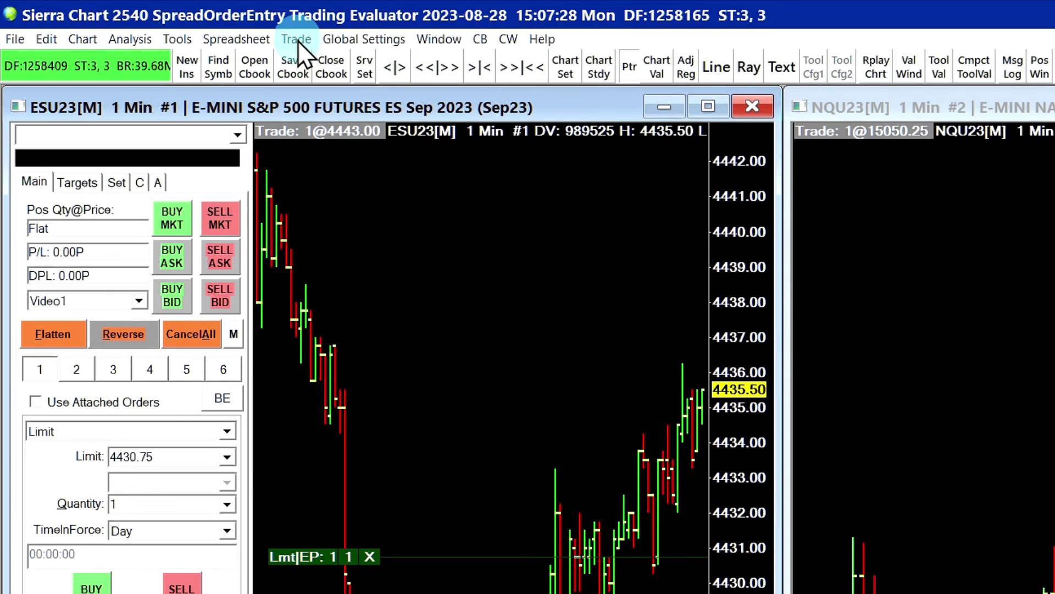
{"action": "left_click", "coordinate": [297, 39]}
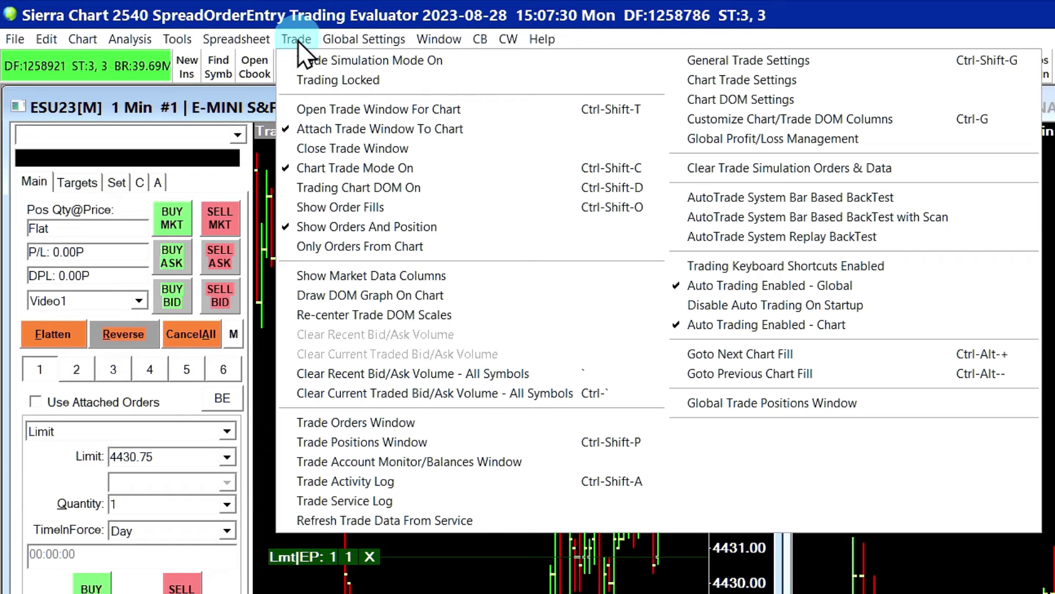
{"action": "left_click", "coordinate": [349, 461]}
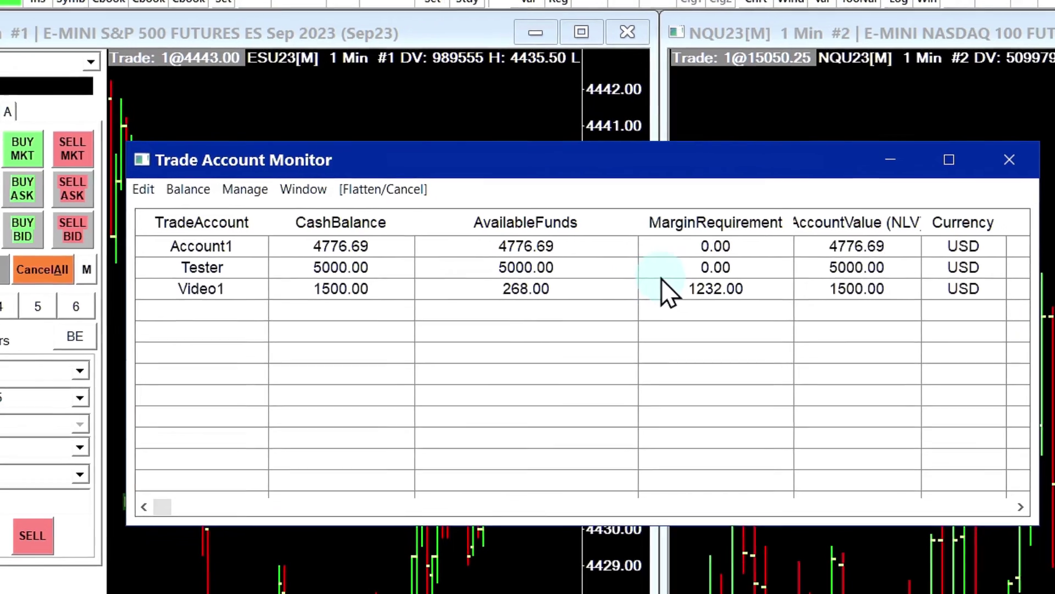
{"action": "left_click", "coordinate": [769, 335]}
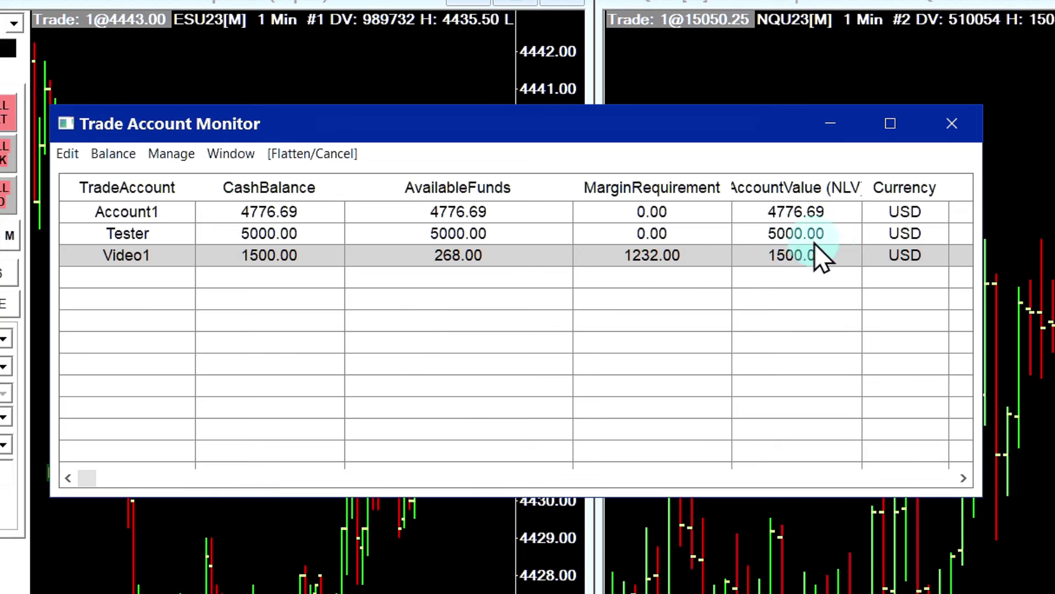
{"action": "mouse_move", "coordinate": [95, 483]}
{"action": "left_mouse_down"}
{"action": "mouse_move", "coordinate": [196, 474]}
{"action": "mouse_move", "coordinate": [85, 466]}
{"action": "left_mouse_up"}
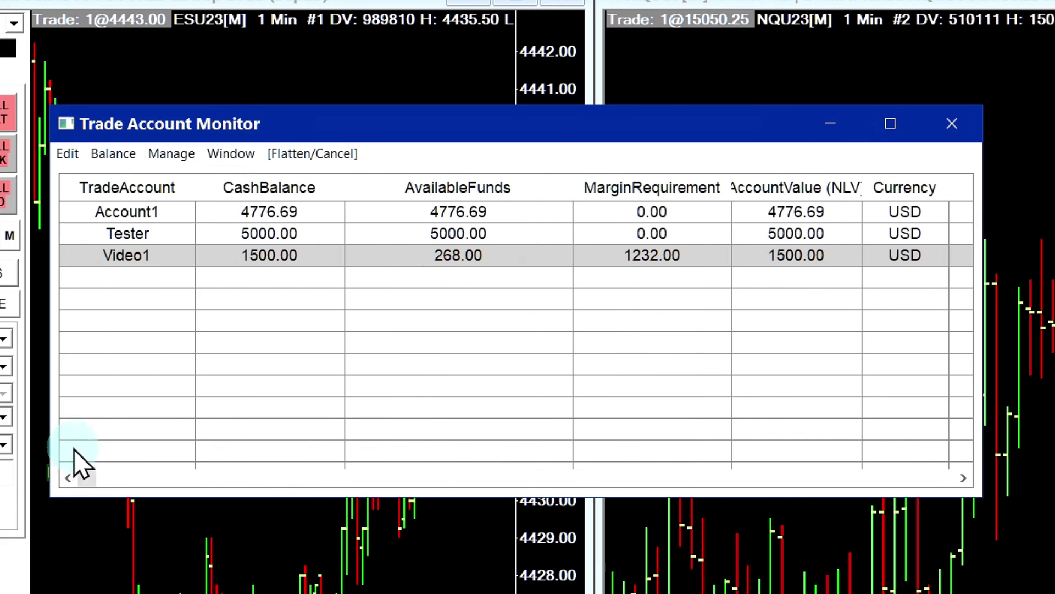
{"action": "left_click", "coordinate": [175, 156]}
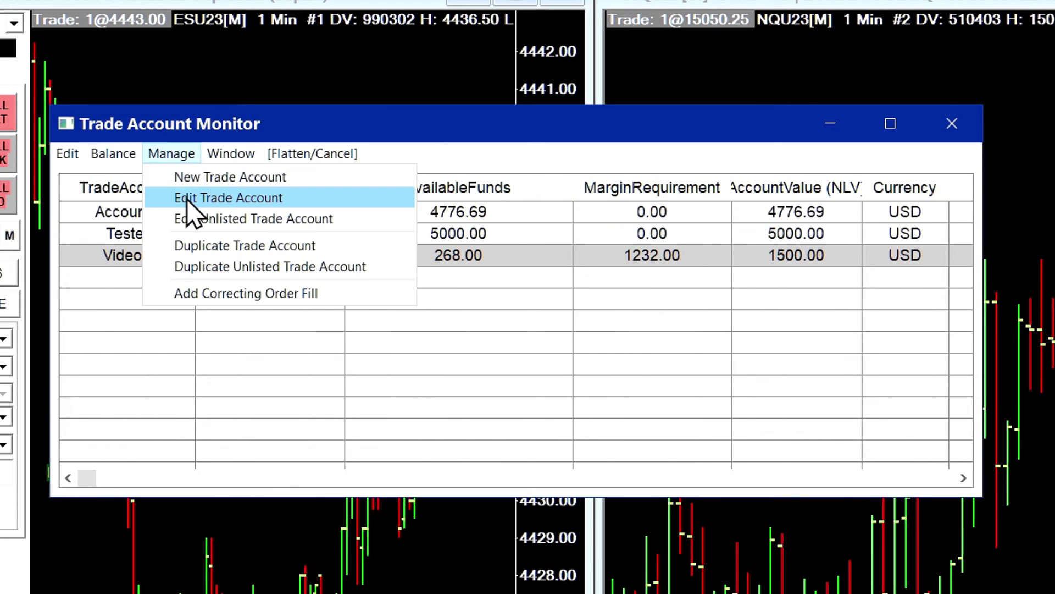
- Change Video1's Use Percent of Required Margin from 10 to 100 and commit it
{"action": "left_click", "coordinate": [293, 203]}
{"action": "left_click", "coordinate": [470, 403]}
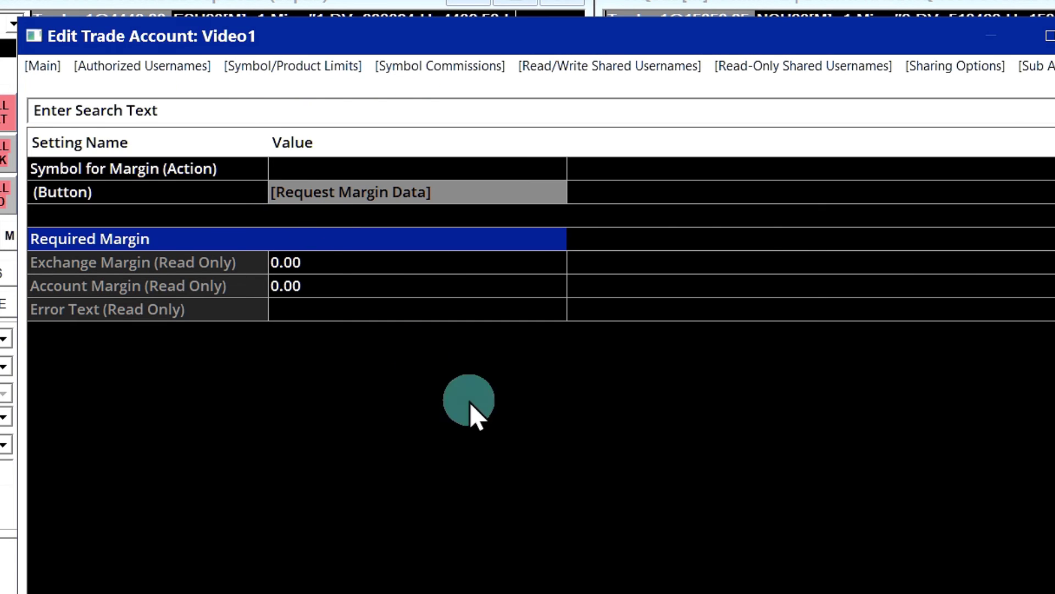
{"action": "left_click", "coordinate": [45, 65]}
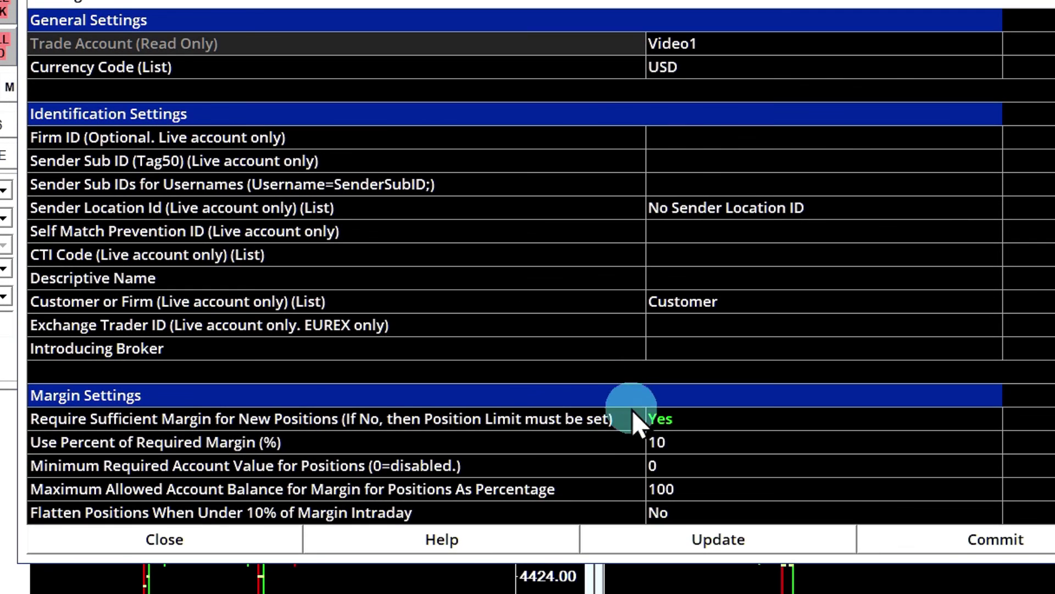
{"action": "left_click", "coordinate": [667, 437]}
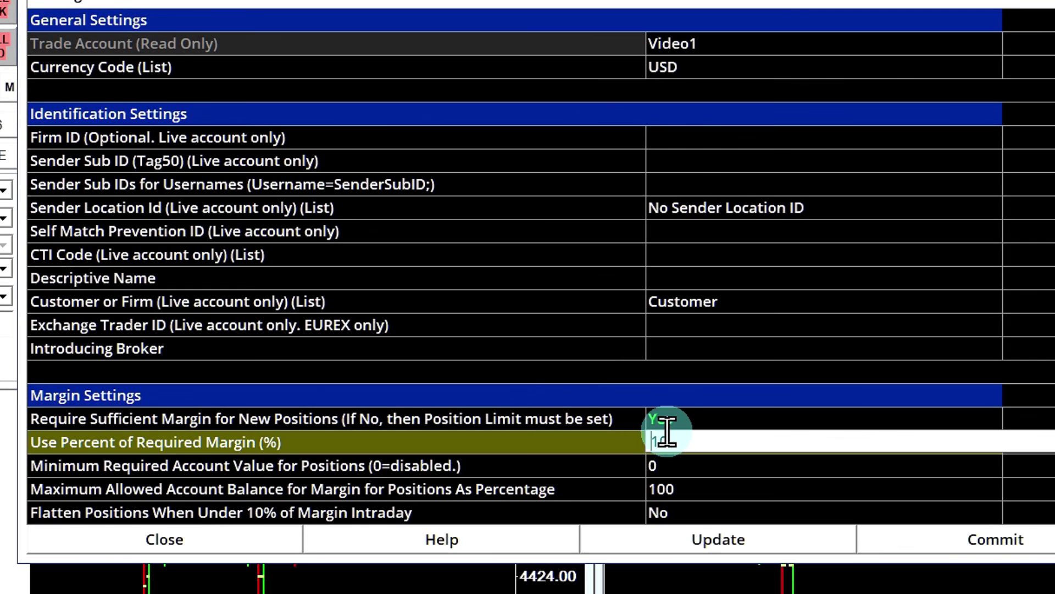
{"action": "type", "text": "00"}
{"action": "left_click", "coordinate": [986, 544]}
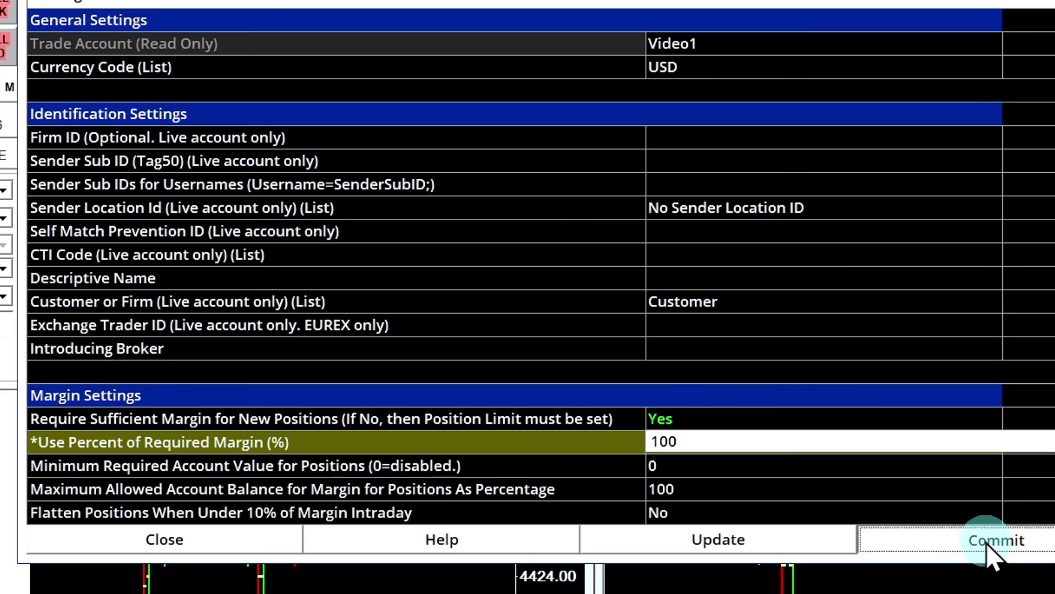
{"action": "left_click", "coordinate": [547, 270]}
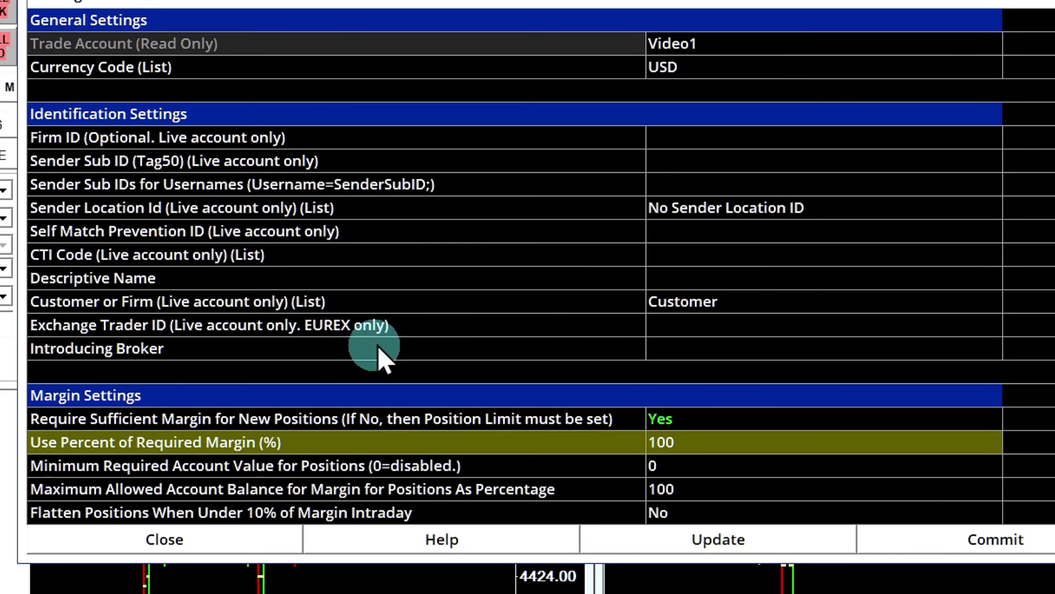
{"action": "left_click", "coordinate": [144, 539]}
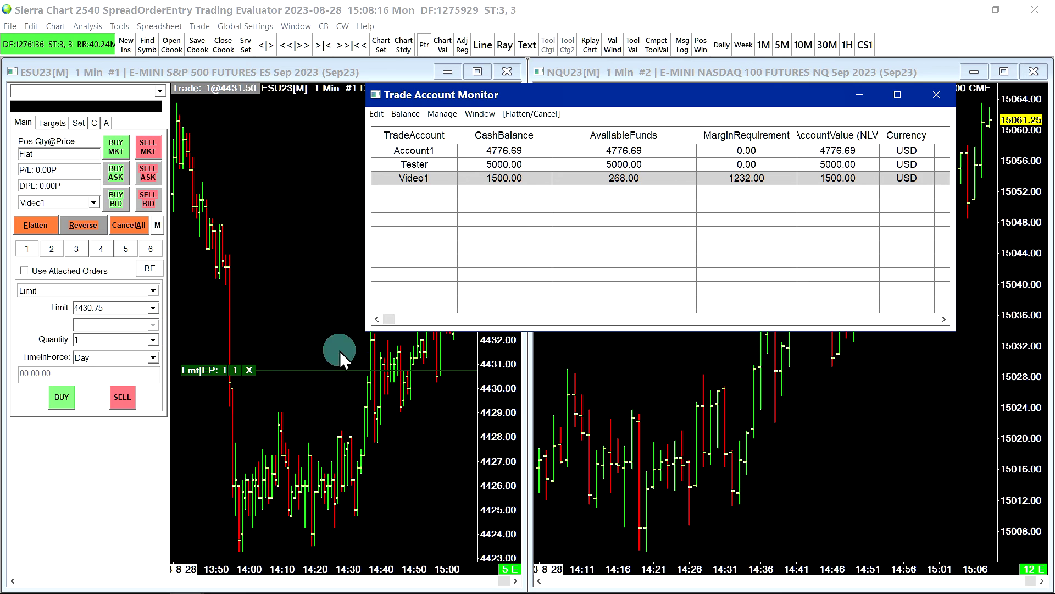
- Resubmit the limit buy on the ES chart, now rejected for insufficient margin (12320.00 vs 1500.00)
{"action": "left_click", "coordinate": [250, 370]}
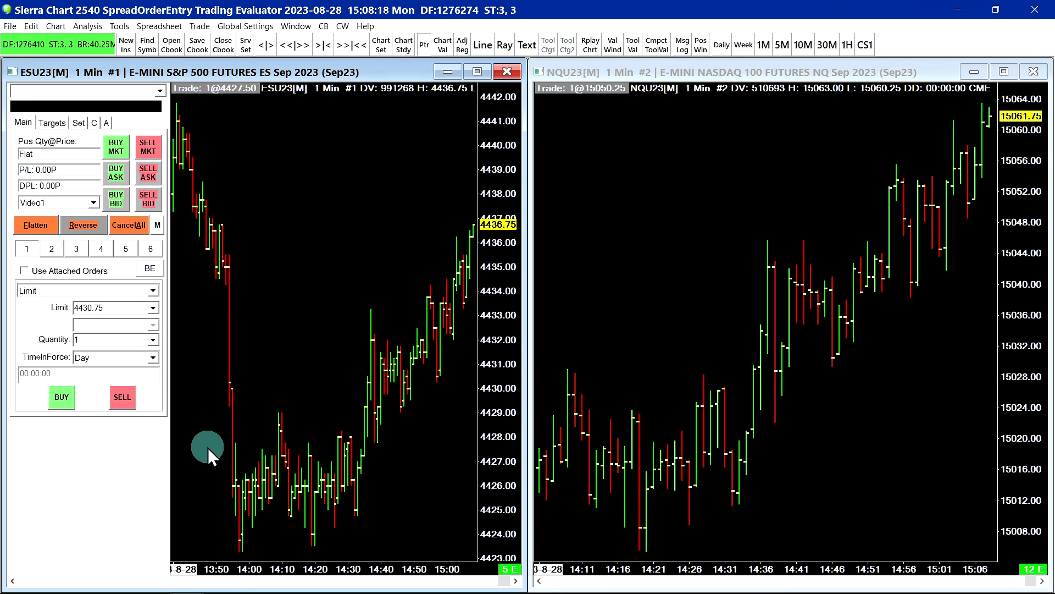
{"action": "left_click", "coordinate": [63, 401]}
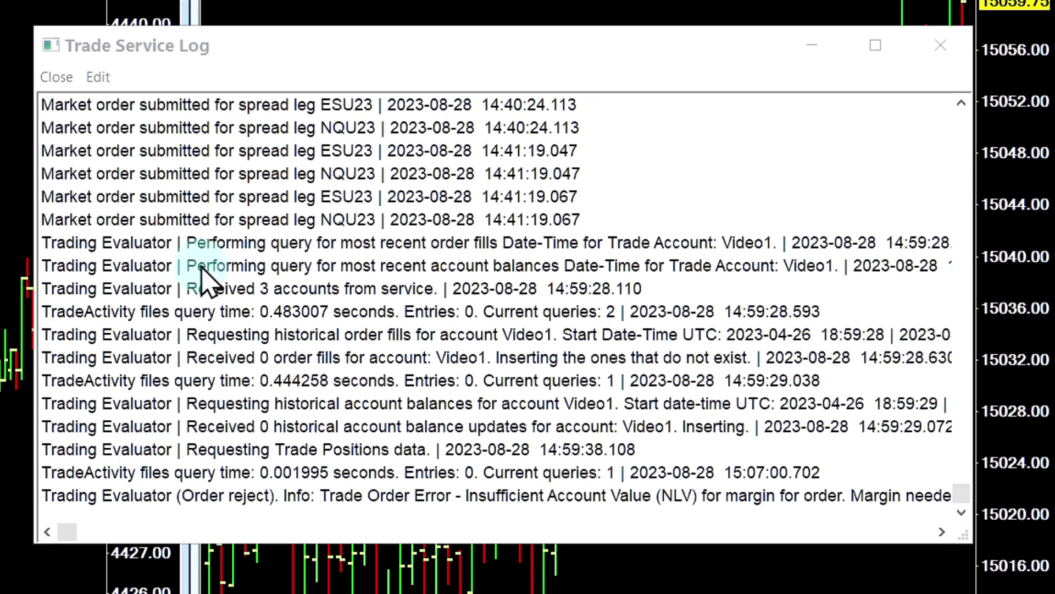
{"action": "left_click_drag", "start_coordinate": [67, 532], "coordinate": [257, 533]}
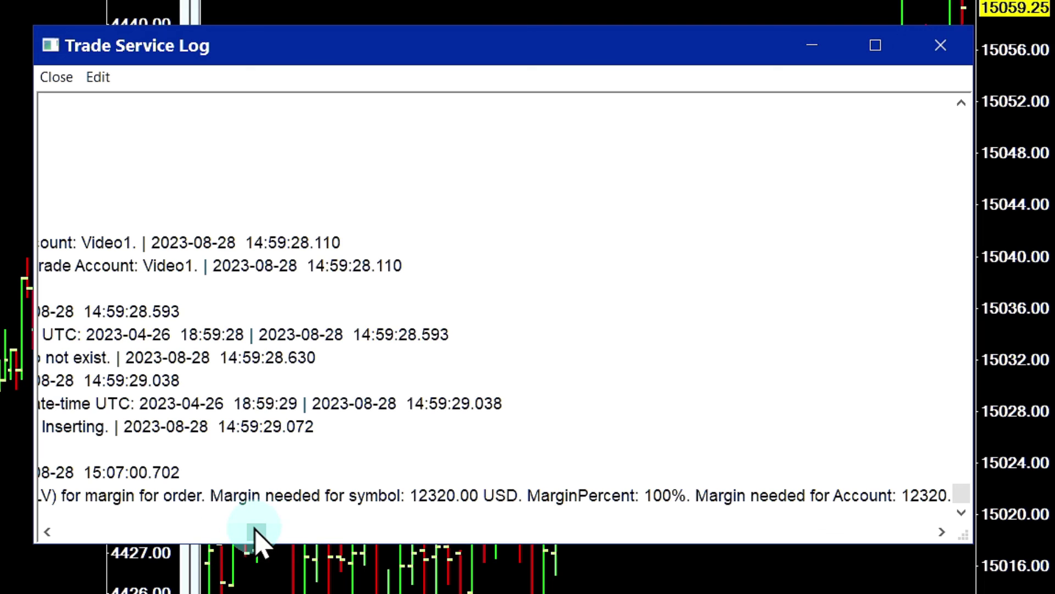
{"action": "left_click_drag", "start_coordinate": [257, 539], "coordinate": [486, 533]}
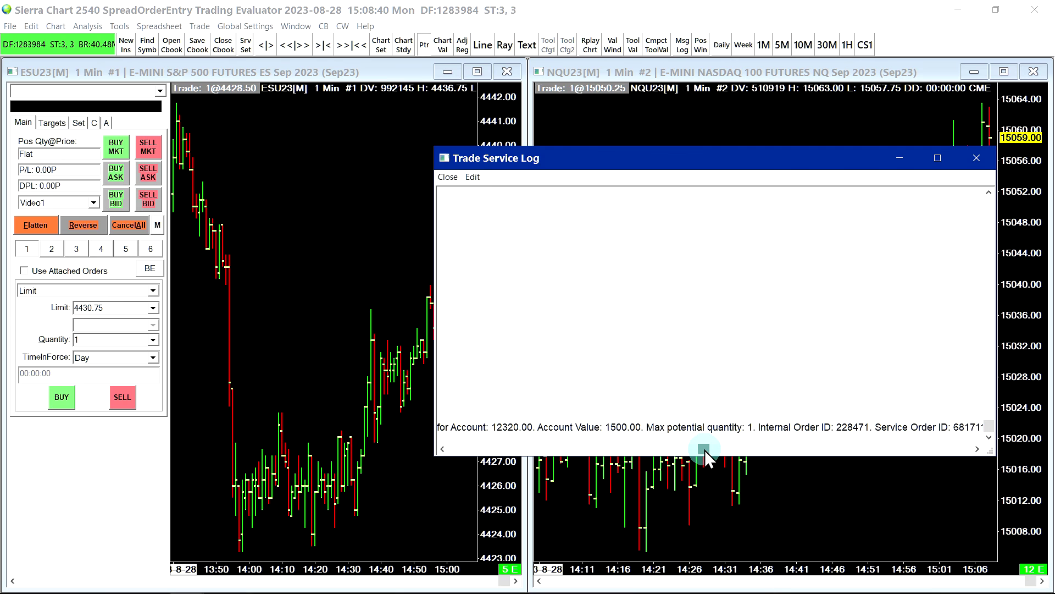